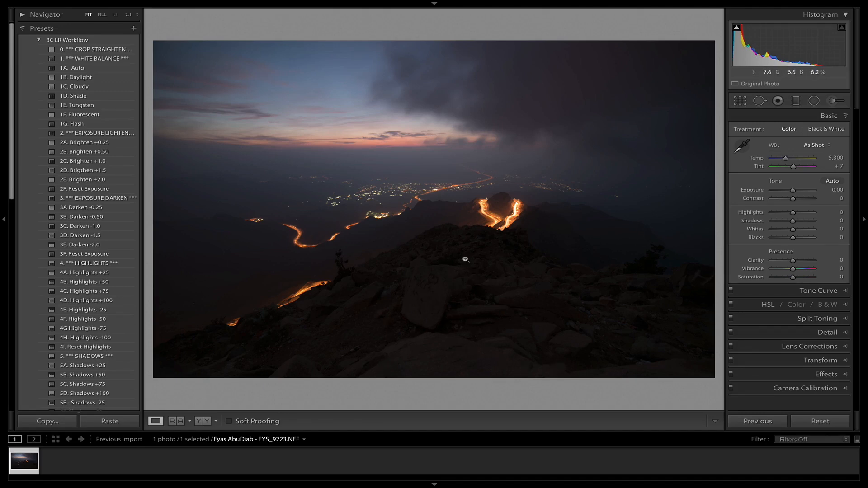
left_click(740, 100)
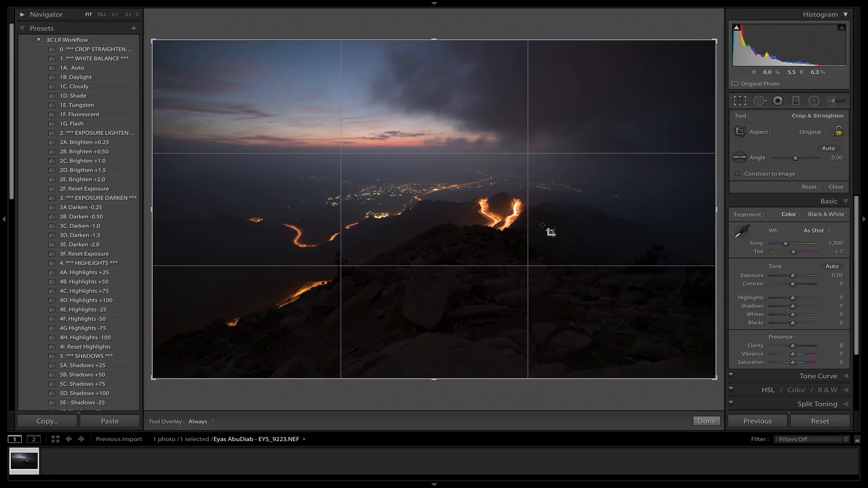
left_click(707, 422)
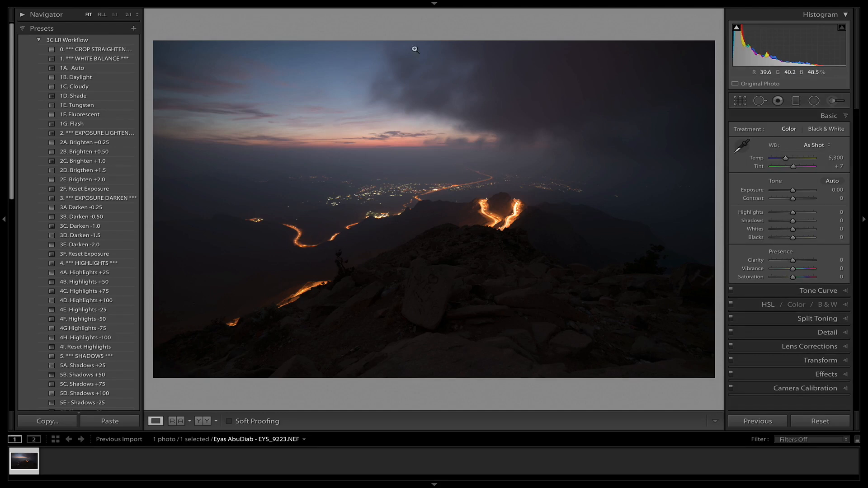
Step: Change the background color around the photo to Dark Gray
right_click(459, 19)
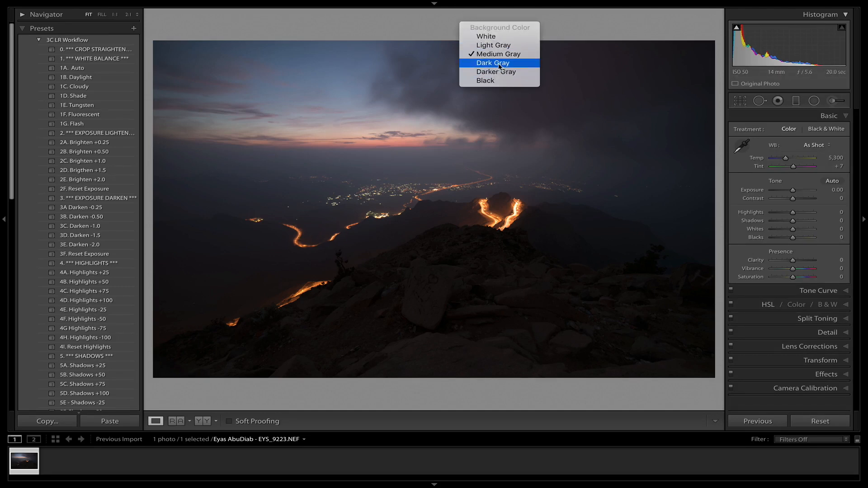
left_click(500, 63)
right_click(484, 27)
left_click(468, 23)
right_click(470, 22)
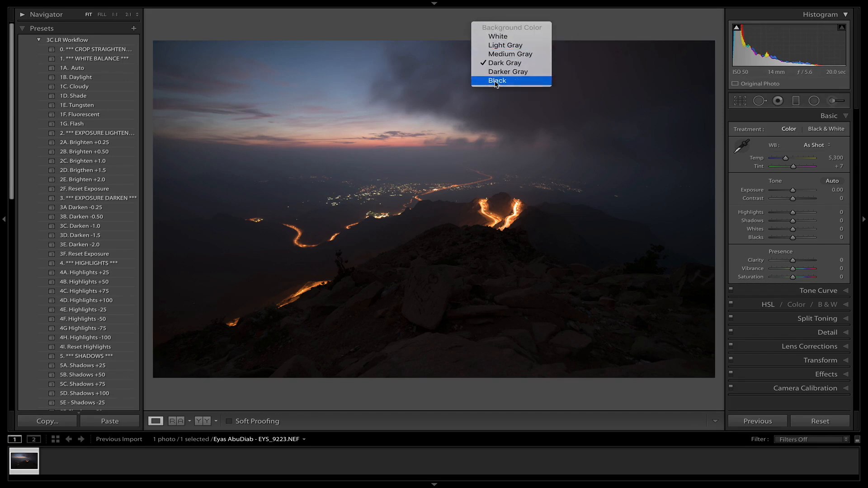
left_click(398, 20)
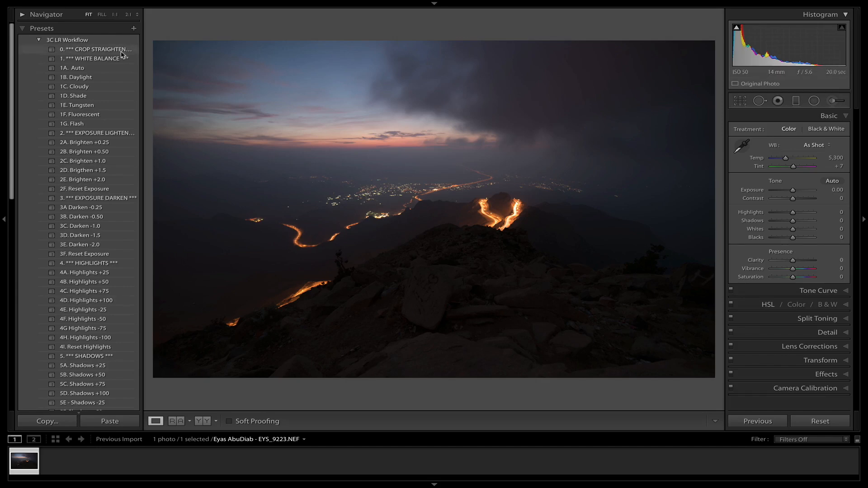
Step: Select the manual crop and straighten preset and straighten the photo with a crop angle of -0.38
scroll(85, 105, "down", 15)
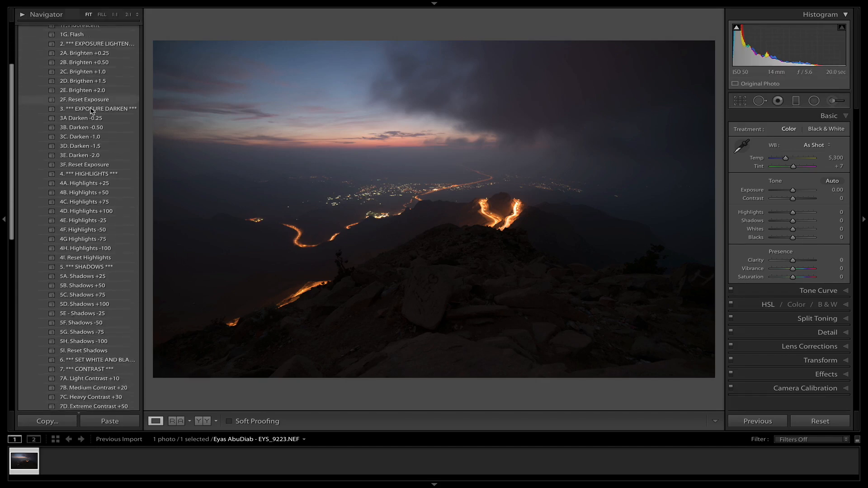
scroll(96, 114, "up", 15)
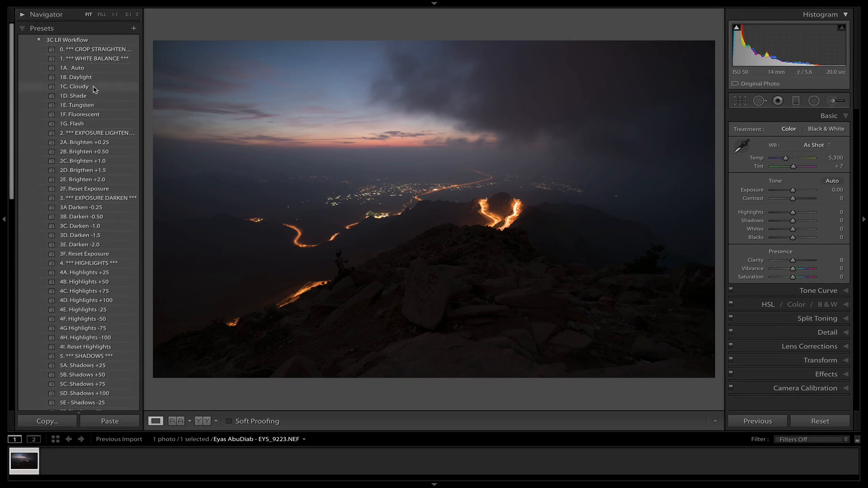
left_click(108, 50)
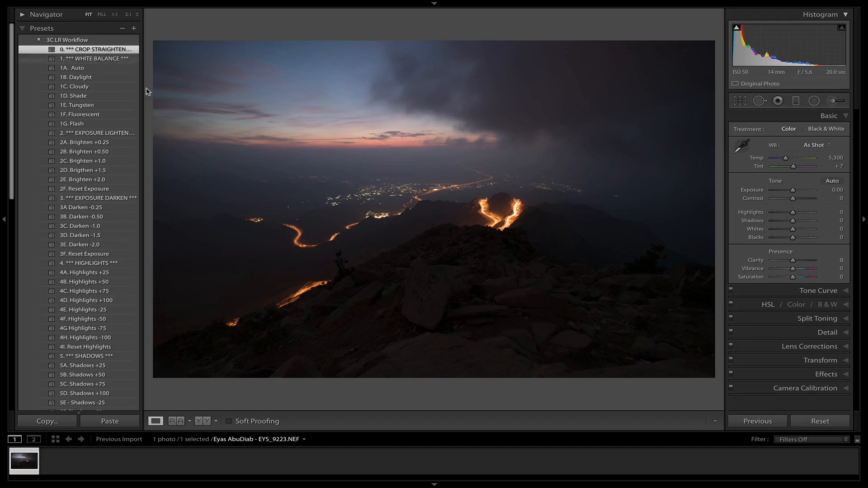
left_click(741, 100)
mouse_move(835, 158)
left_mouse_down()
mouse_move(826, 159)
mouse_move(835, 161)
left_mouse_up()
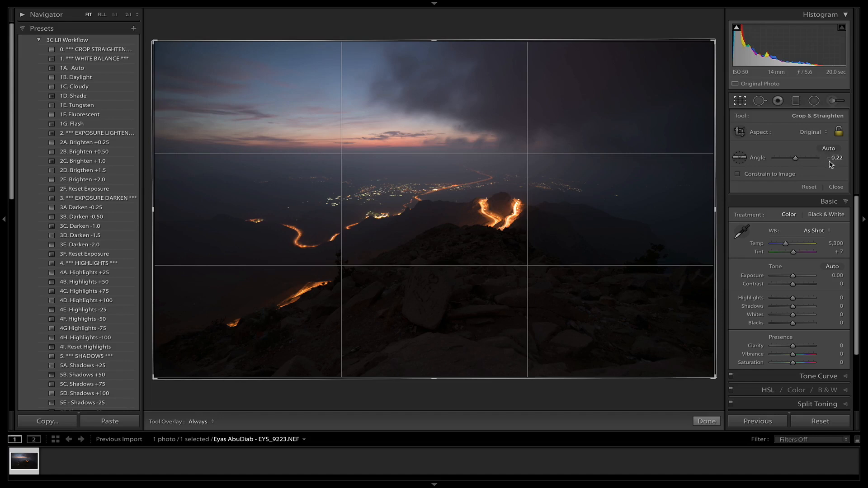
mouse_move(836, 159)
left_mouse_down()
mouse_move(847, 159)
mouse_move(831, 158)
left_mouse_up()
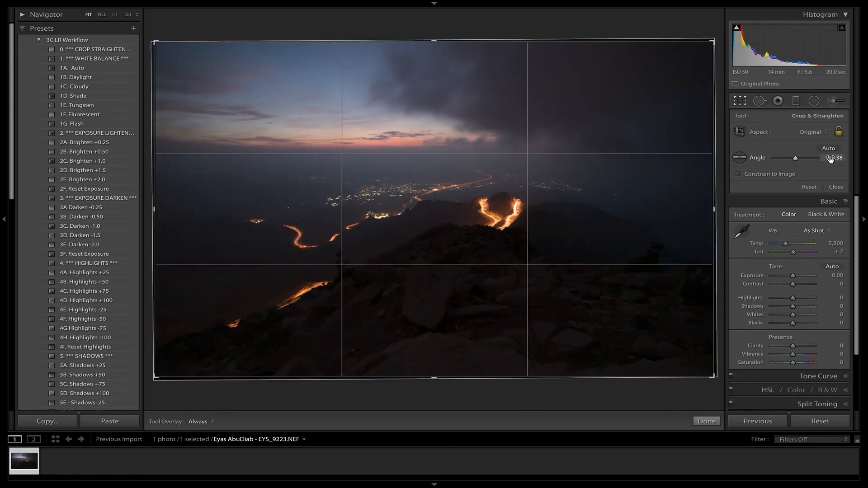
left_click(836, 187)
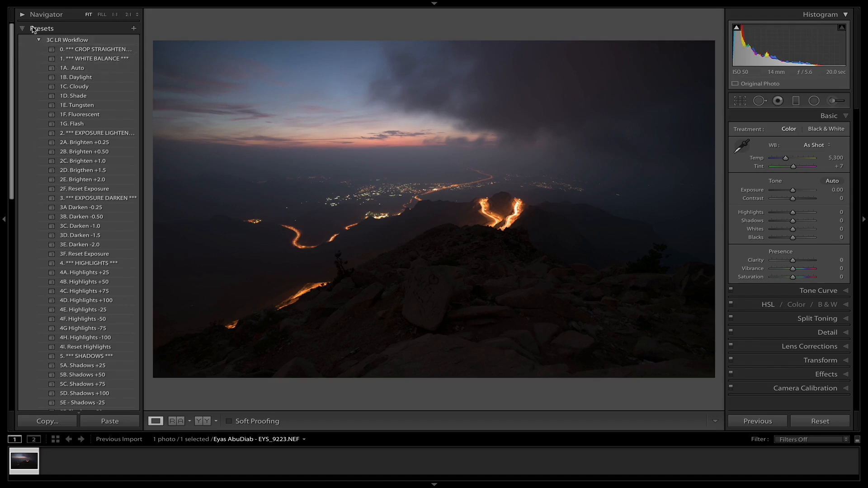
Step: Expand the Navigator preview in a wider presets area and collapse the Basic adjustments
left_click(45, 15)
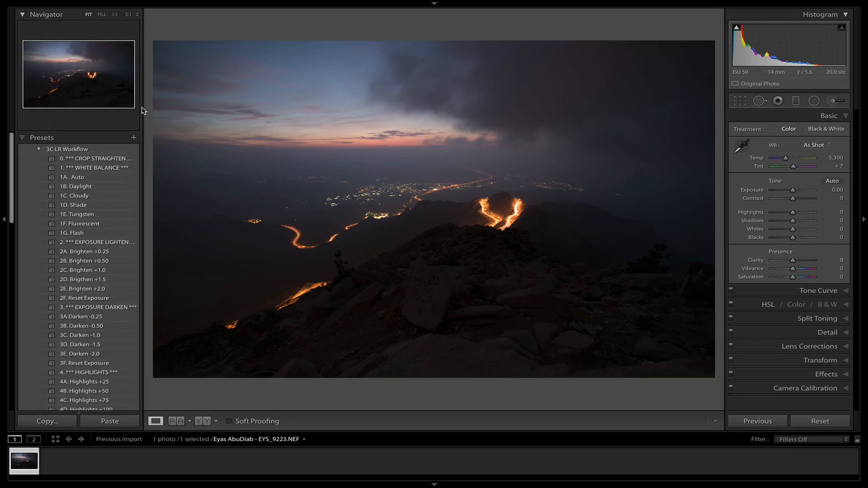
left_click_drag(143, 108, 236, 111)
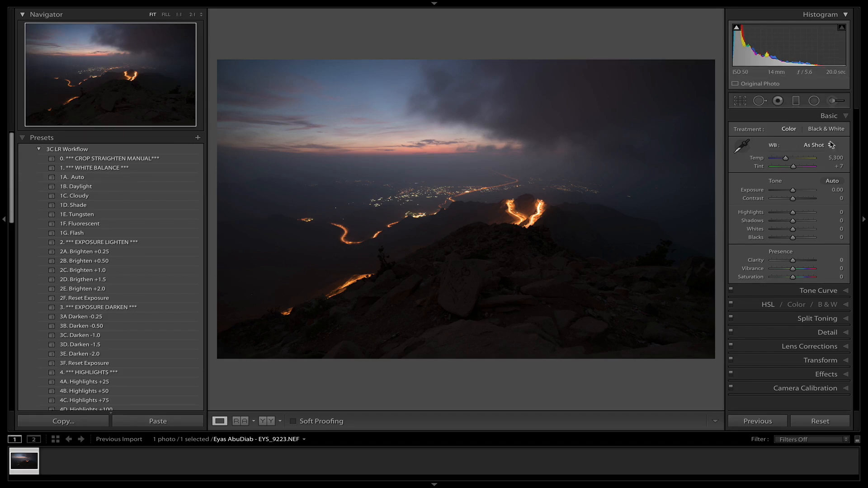
left_click(843, 116)
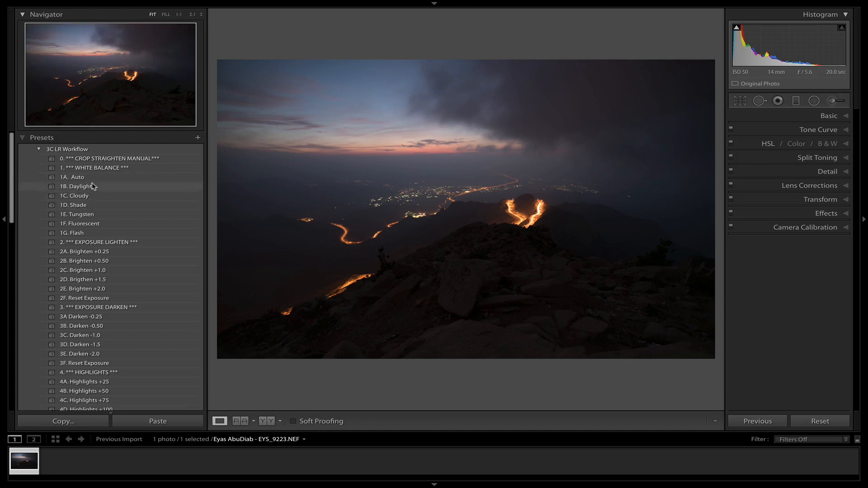
Step: Apply the 1C. Cloudy white balance preset and brighten the photo with the 2C. Brighten +1.0 exposure preset
left_click(90, 198)
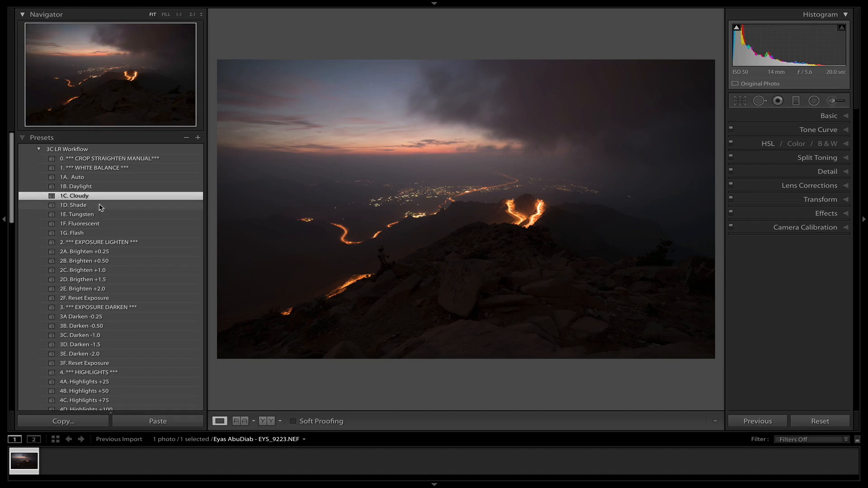
scroll(102, 207, "down", 2)
scroll(101, 206, "down", 1)
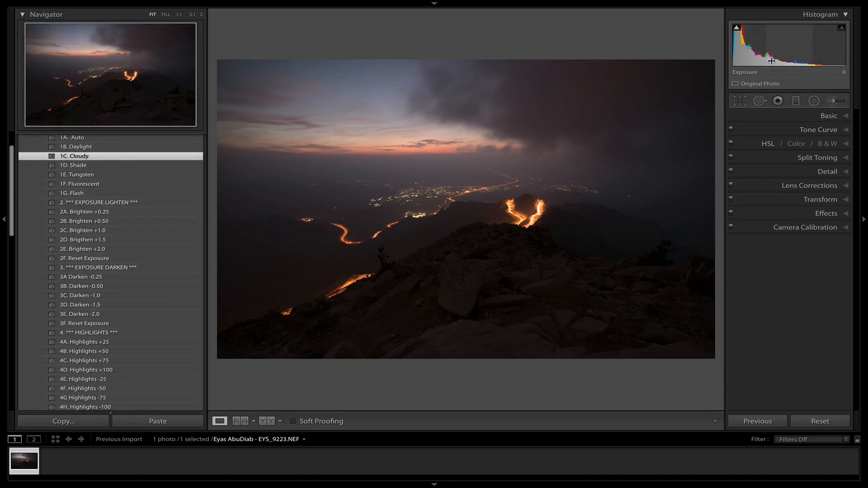
left_click(96, 220)
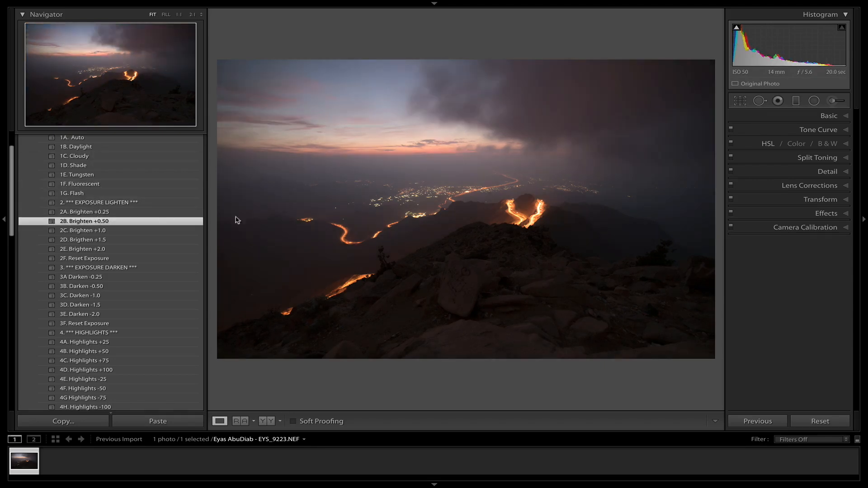
left_click(103, 232)
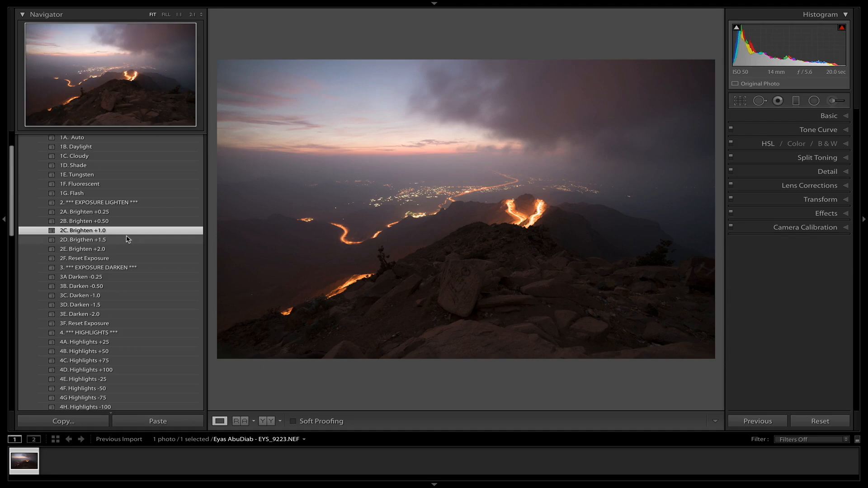
key("backslash")
key("backslash")
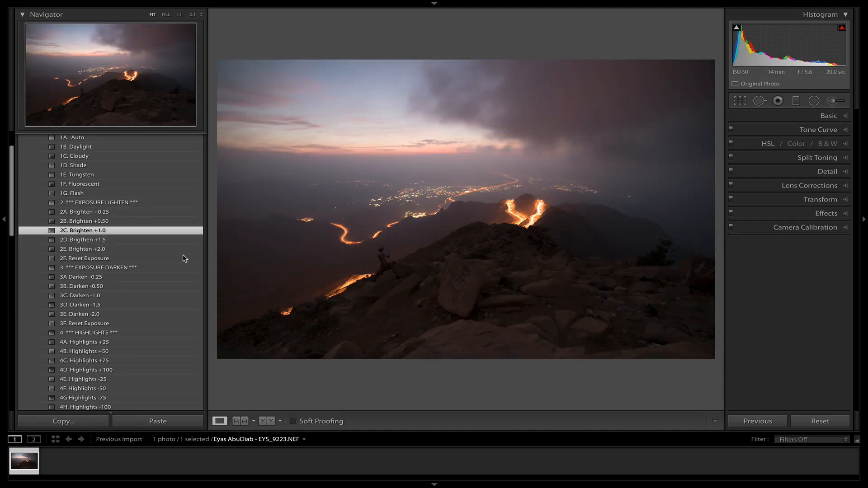
Step: Apply the 4A. Highlights +25 and 5B. Shadows +50 presets, comparing the result with the original photo
scroll(120, 198, "down", 3)
scroll(149, 186, "down", 2)
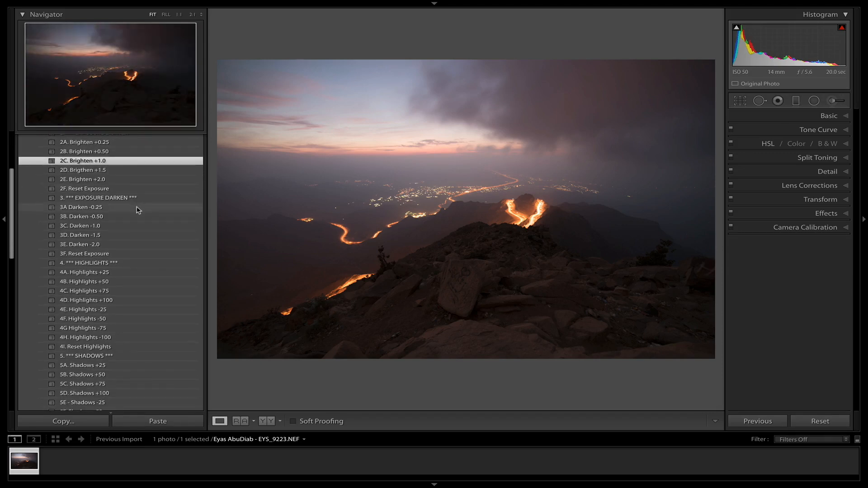
scroll(138, 210, "down", 1)
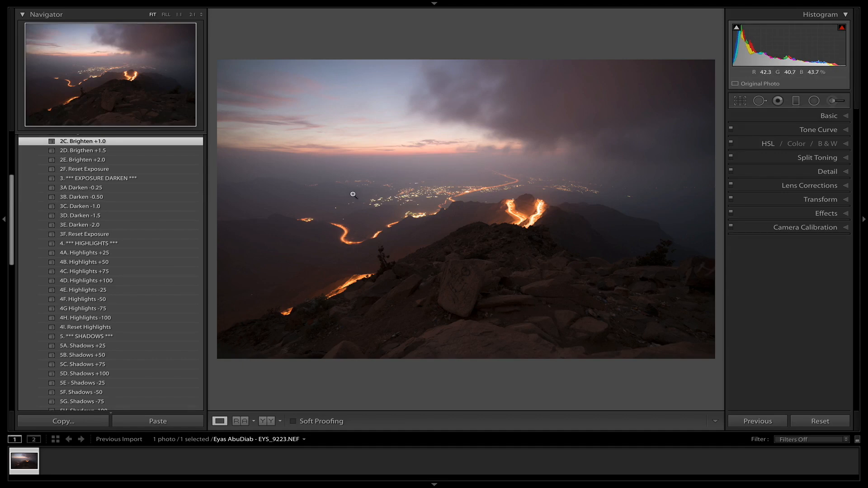
scroll(117, 206, "down", 1)
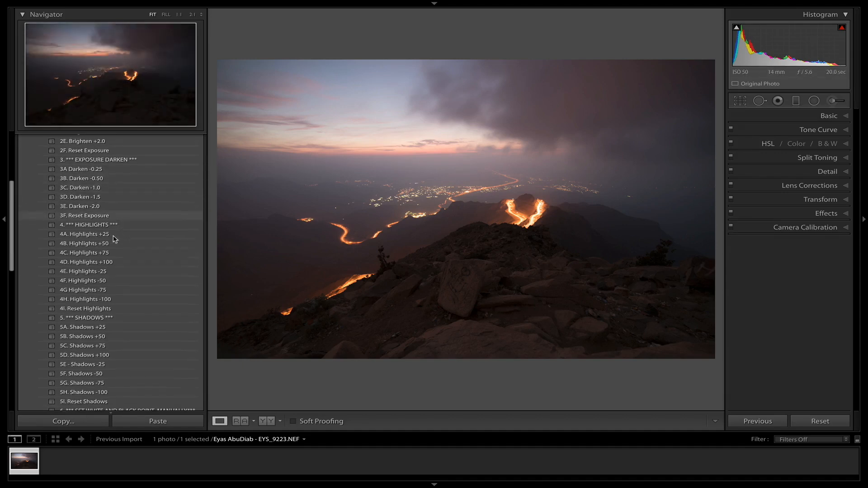
left_click(110, 235)
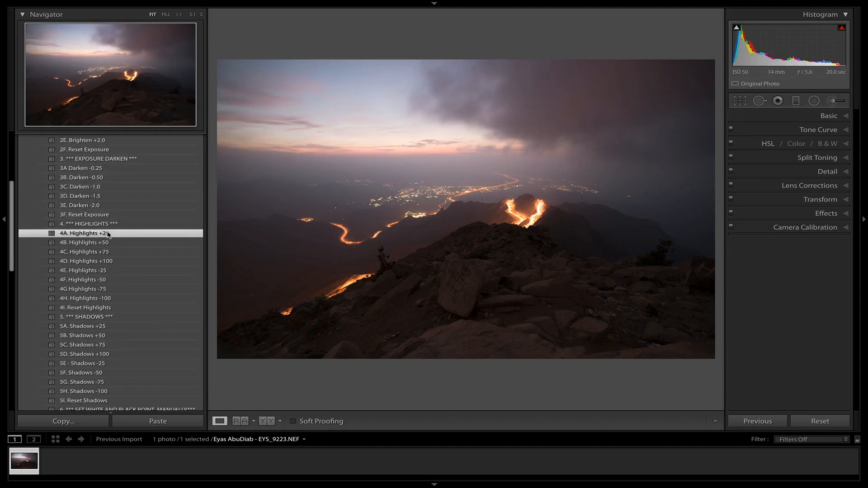
scroll(111, 235, "down", 3)
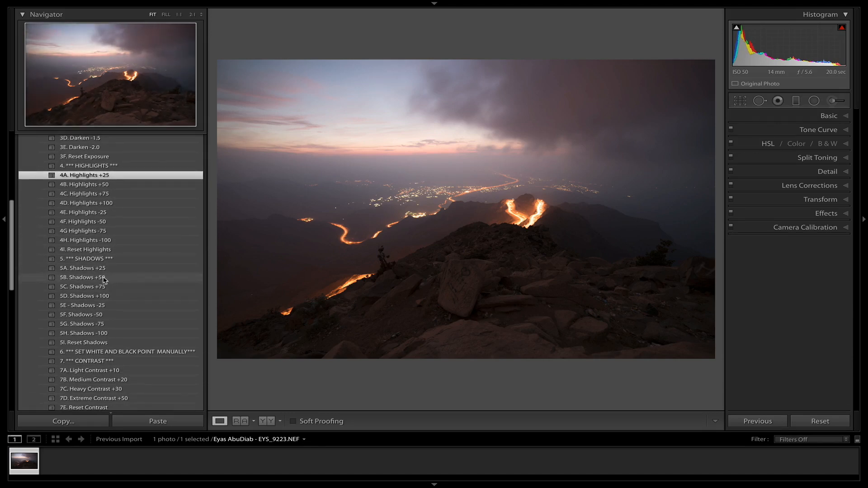
left_click(106, 278)
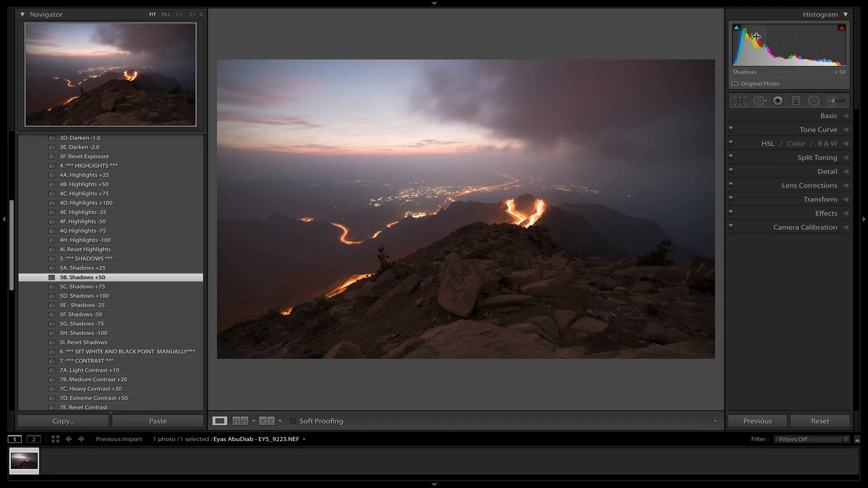
key("backslash")
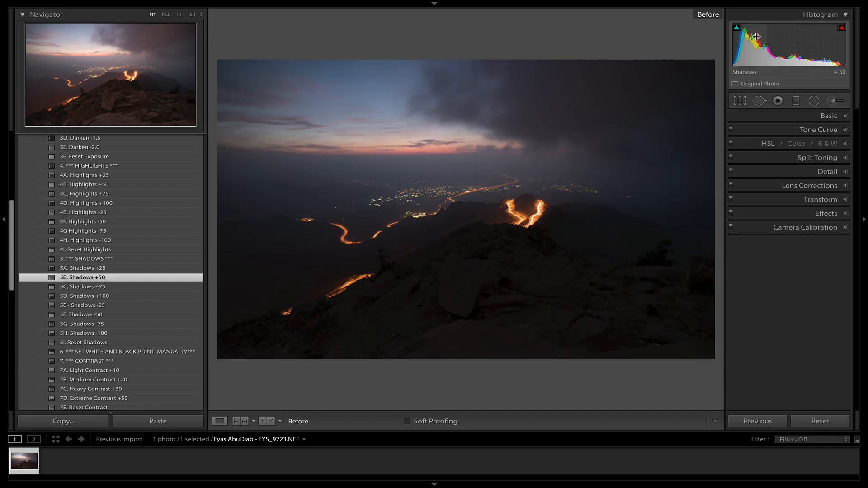
key("backslash")
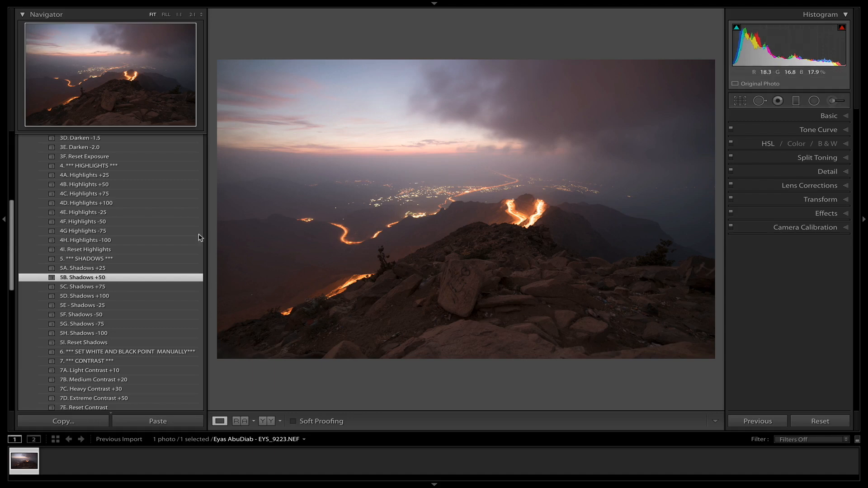
Step: View the original Import state in the edit history, and return to the latest Shadows +50 state
scroll(149, 340, "down", 10)
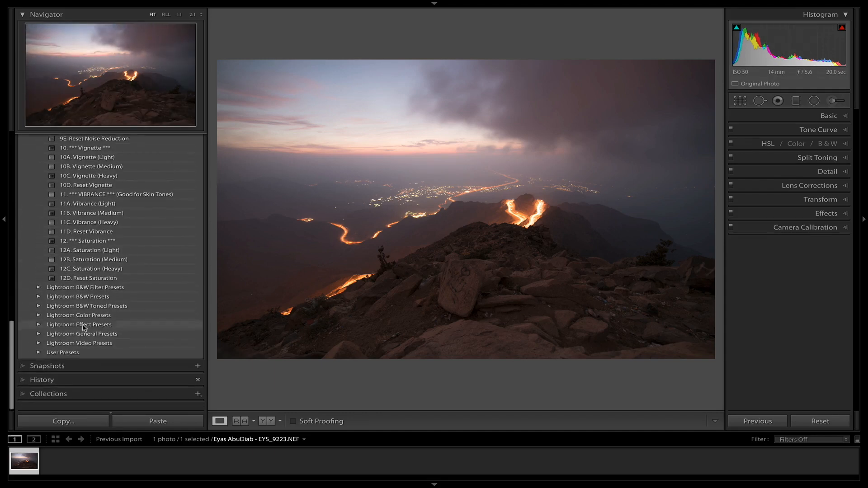
left_click(25, 384)
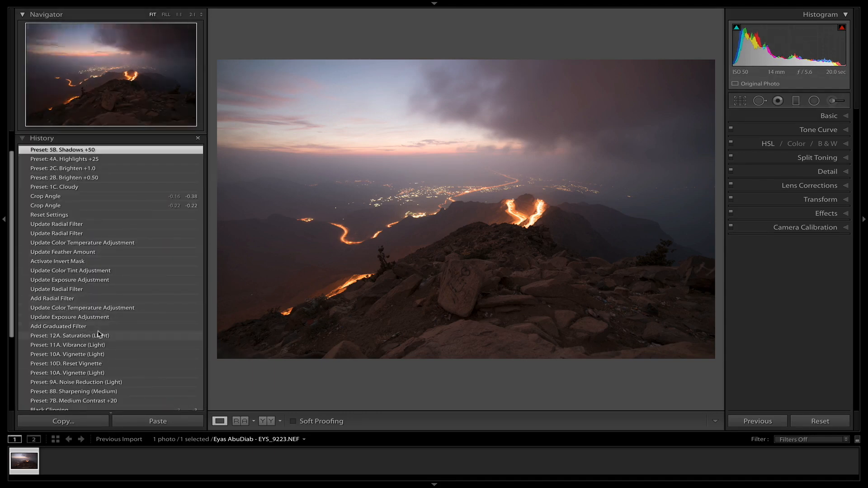
scroll(101, 333, "down", 5)
left_click(104, 387)
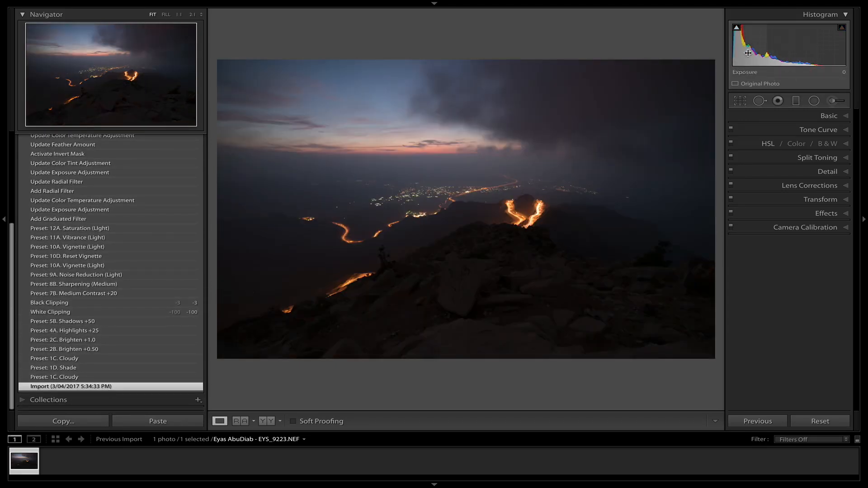
scroll(110, 209, "up", 5)
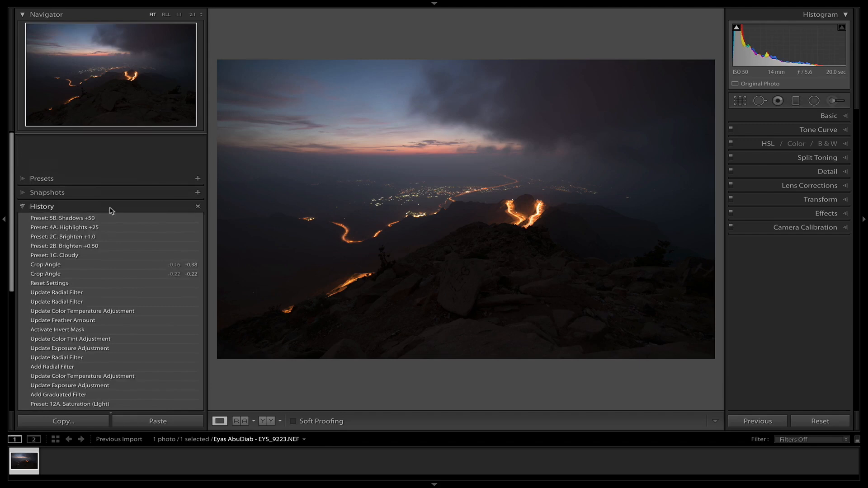
left_click(95, 176)
left_click(96, 177)
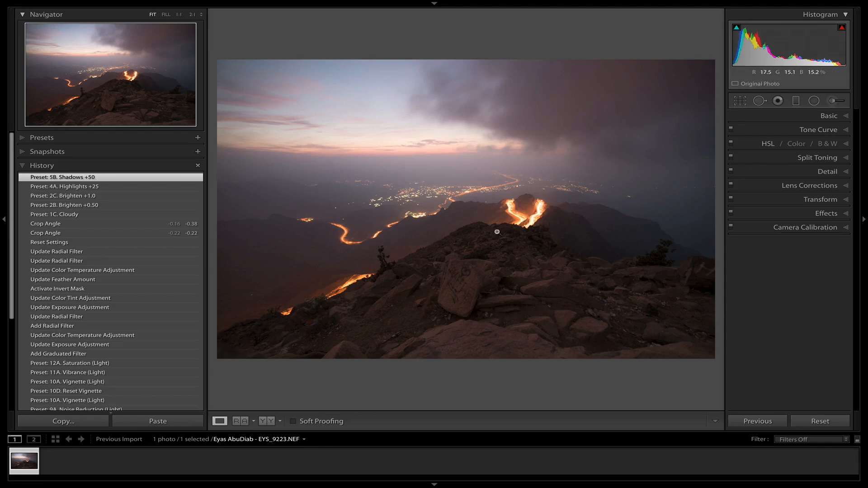
Step: Set the white and black points automatically in the Basic adjustments, and compare the result with the original photo
left_click(33, 137)
left_click(54, 148)
scroll(126, 193, "down", 5)
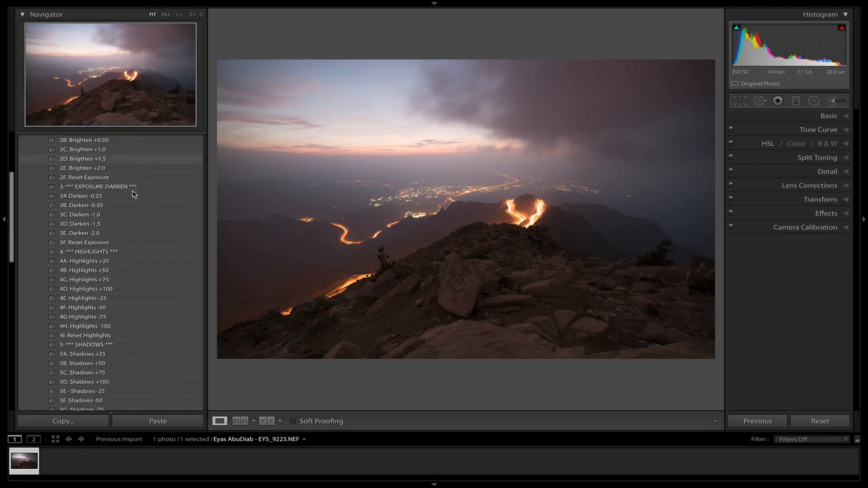
scroll(127, 199, "down", 6)
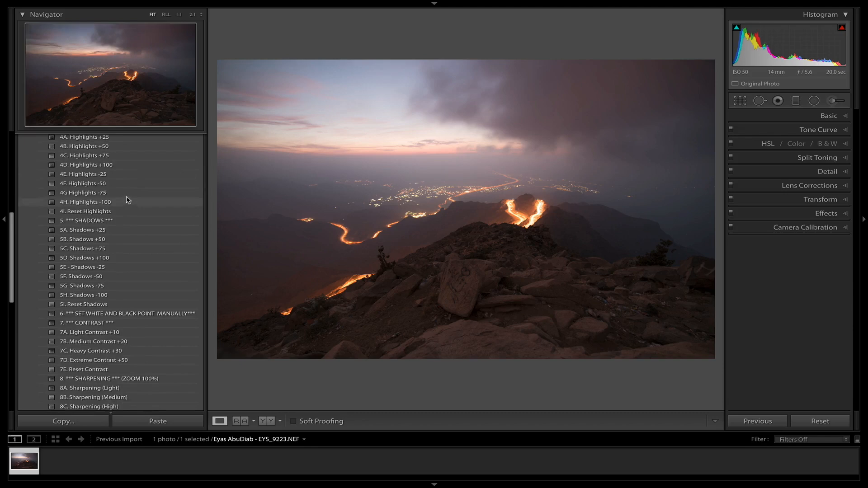
scroll(126, 200, "down", 4)
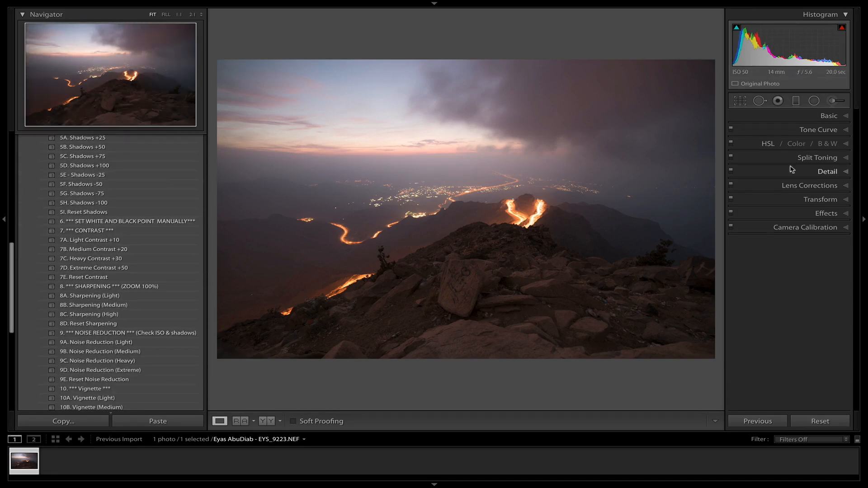
left_click(844, 116)
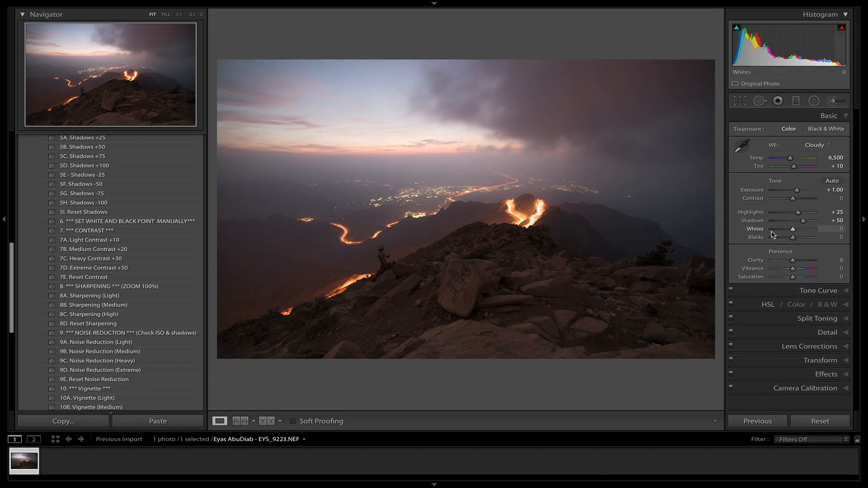
key("shift")
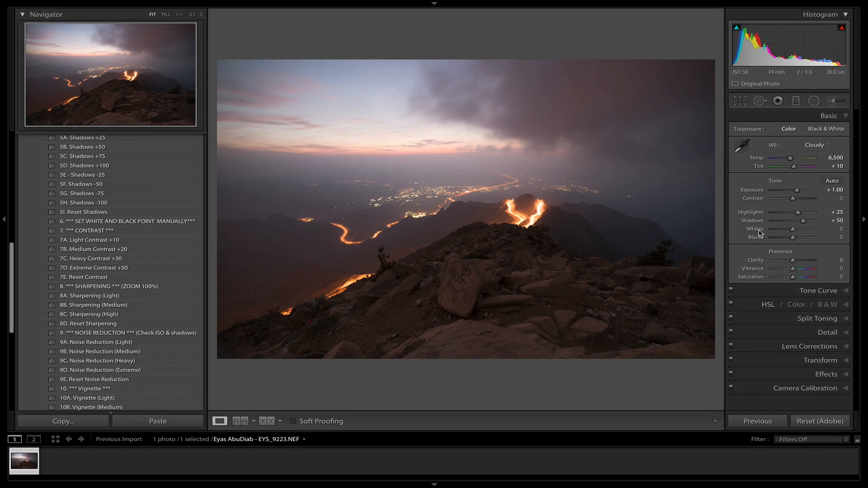
double_click(761, 231, "shift")
double_click(758, 239, "shift")
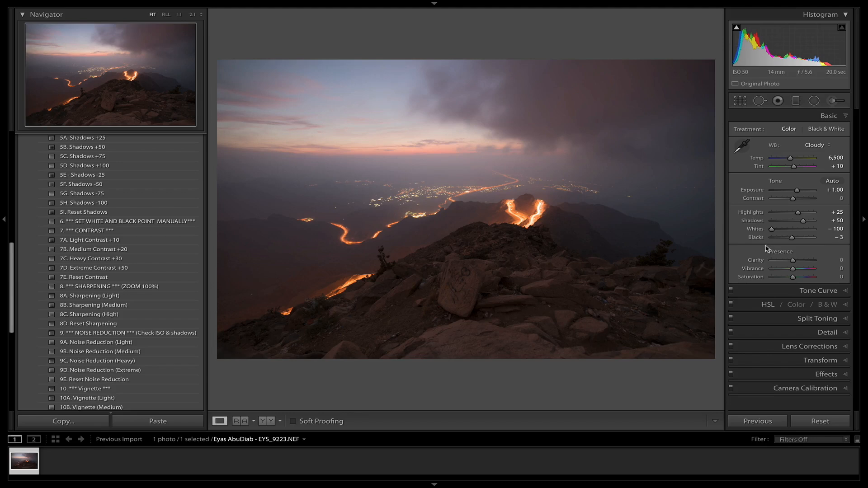
key("backslash")
key("backslash")
Step: Compare the medium, heavy, extreme and reset contrast presets on the photo, and apply 7C. Heavy Contrast +30
scroll(116, 240, "down", 3)
scroll(116, 240, "up", 1)
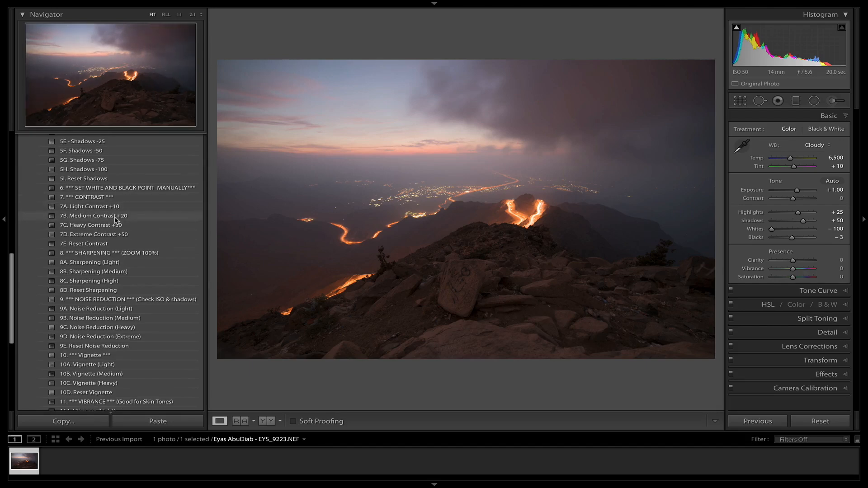
left_click(117, 216)
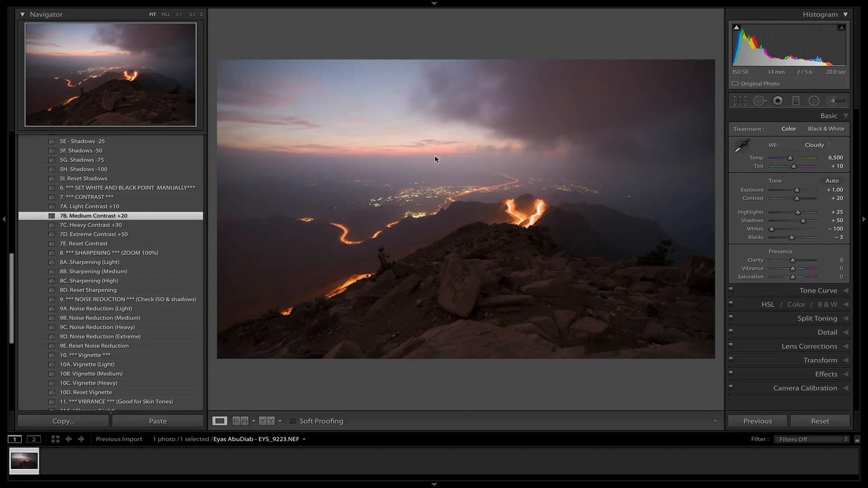
left_click(116, 226)
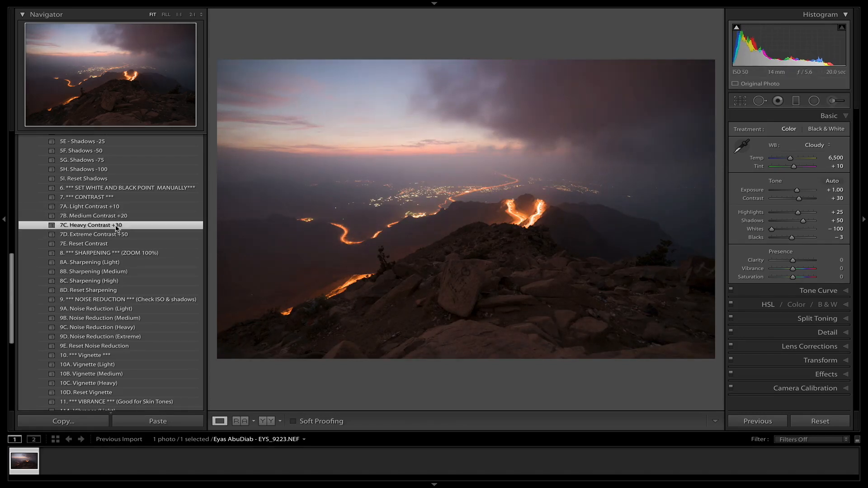
left_click(129, 216)
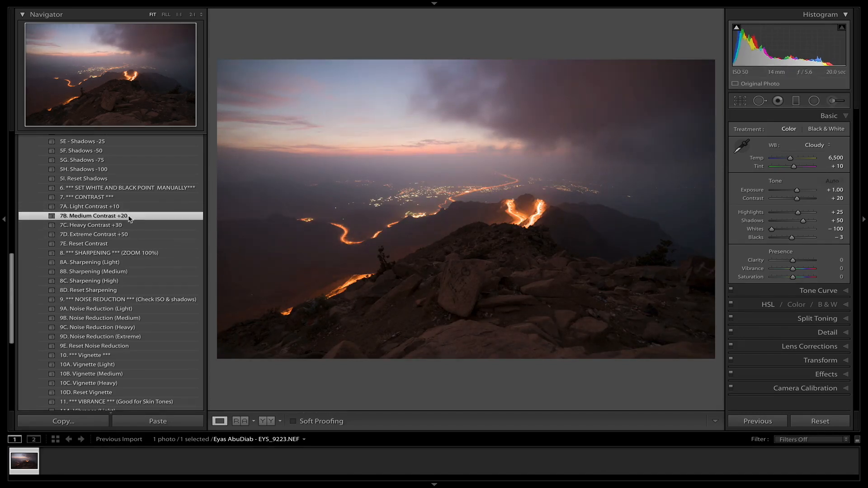
left_click(123, 235)
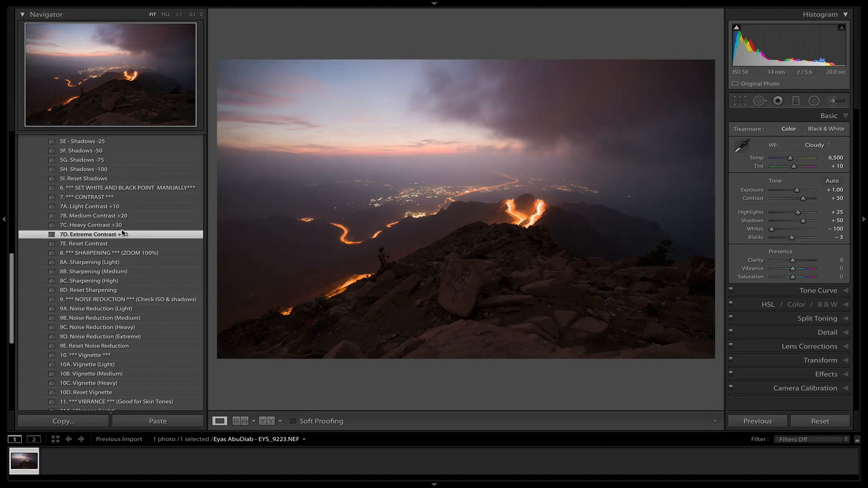
left_click(121, 225)
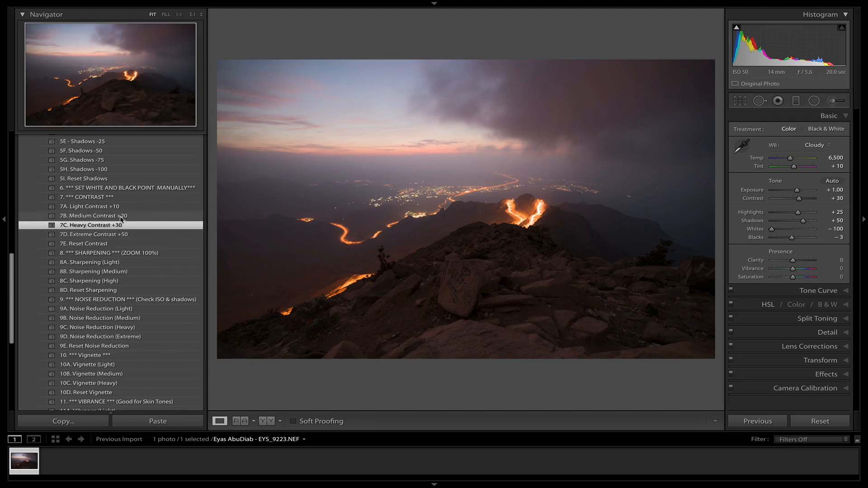
left_click(100, 245)
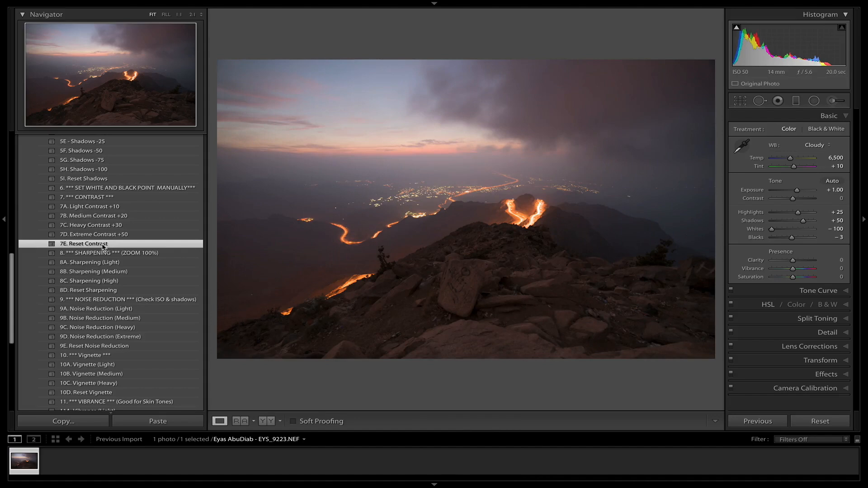
left_click(115, 226)
Step: Examine the light trails, sky, city lights and dark slopes at 1:1 for sharpness and noise
scroll(122, 236, "down", 3)
left_click(536, 220)
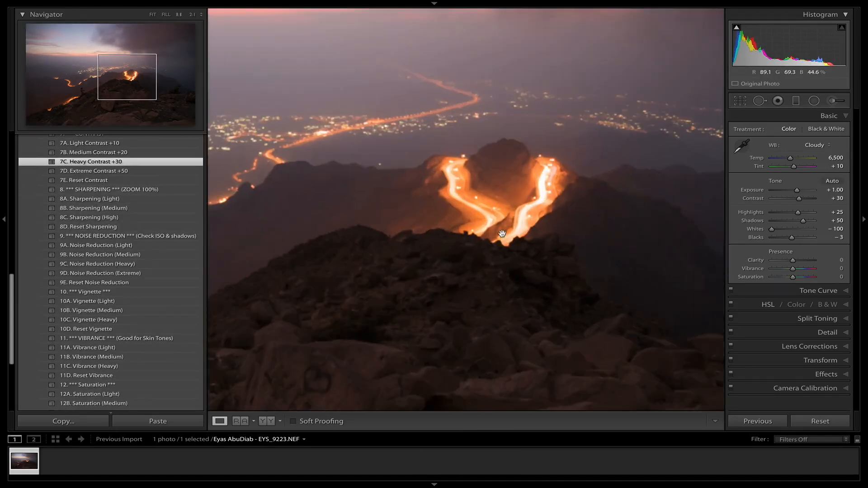
left_click_drag(439, 239, 592, 239)
left_click_drag(452, 213, 564, 222)
left_click_drag(477, 120, 542, 256)
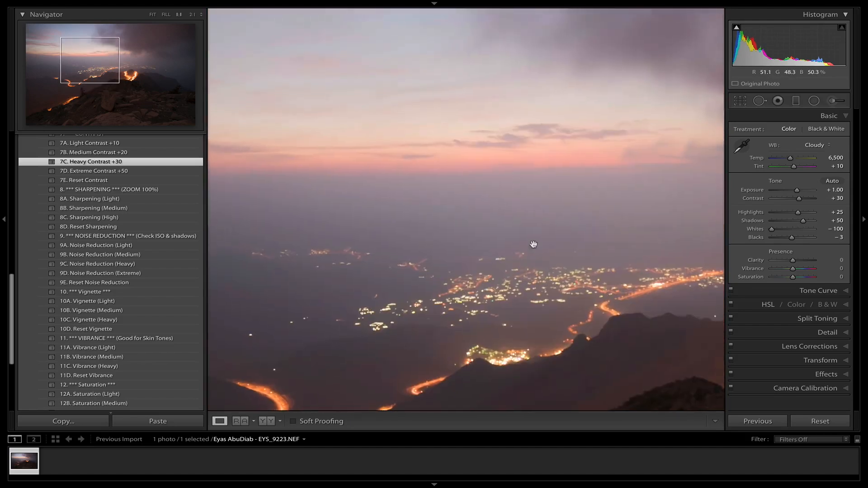
left_click_drag(447, 228, 588, 157)
left_click_drag(479, 235, 589, 111)
mouse_move(533, 210)
left_mouse_down()
mouse_move(534, 120)
mouse_move(548, 208)
left_mouse_up()
left_click_drag(562, 176, 529, 218)
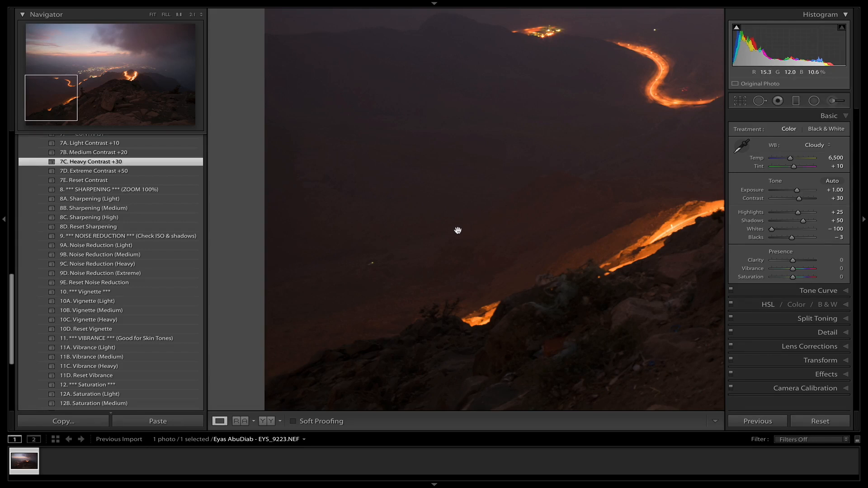
left_click_drag(395, 208, 336, 251)
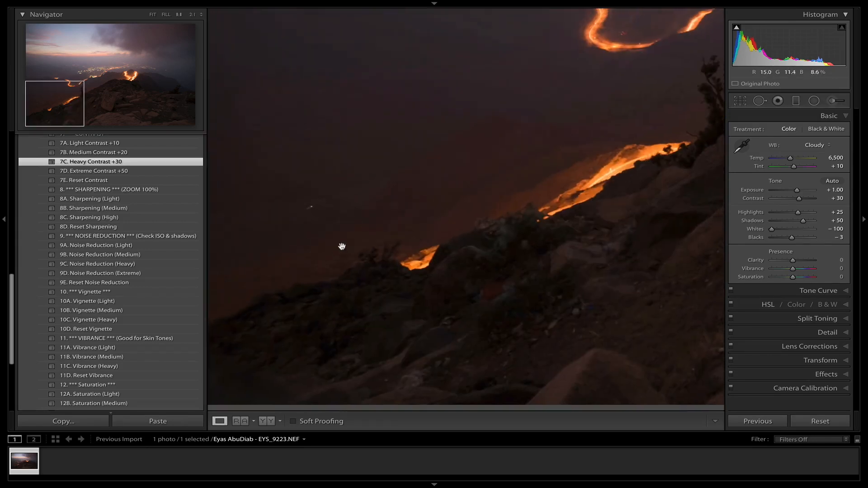
left_click_drag(398, 237, 292, 186)
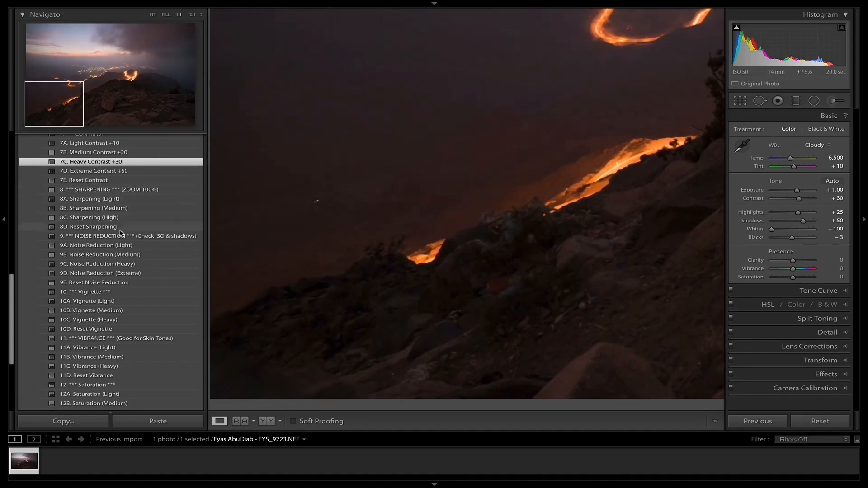
Step: Apply the 9A. Noise Reduction (Light) preset at 1:1, and add the 10A. Vignette (Light) preset in the full-photo view
left_click(120, 246)
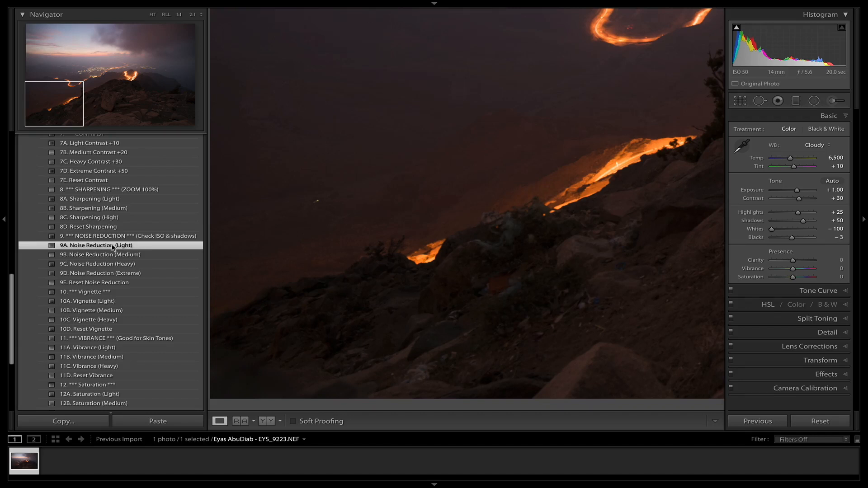
scroll(117, 248, "down", 2)
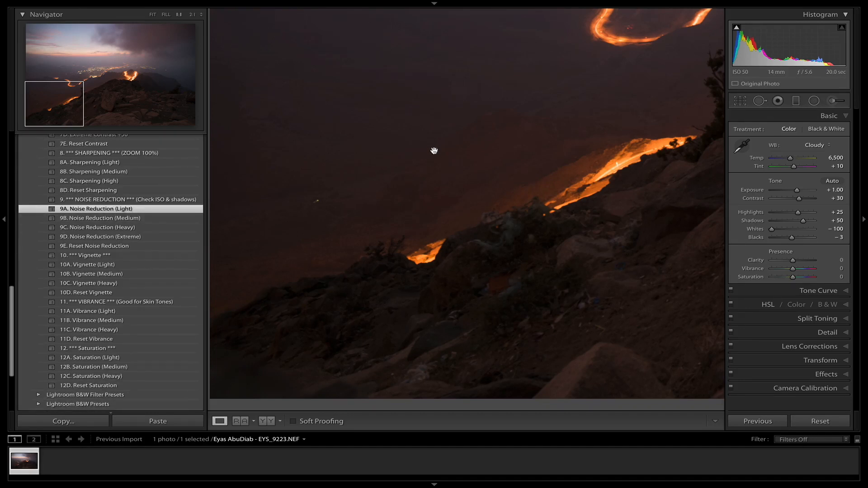
left_click(434, 150)
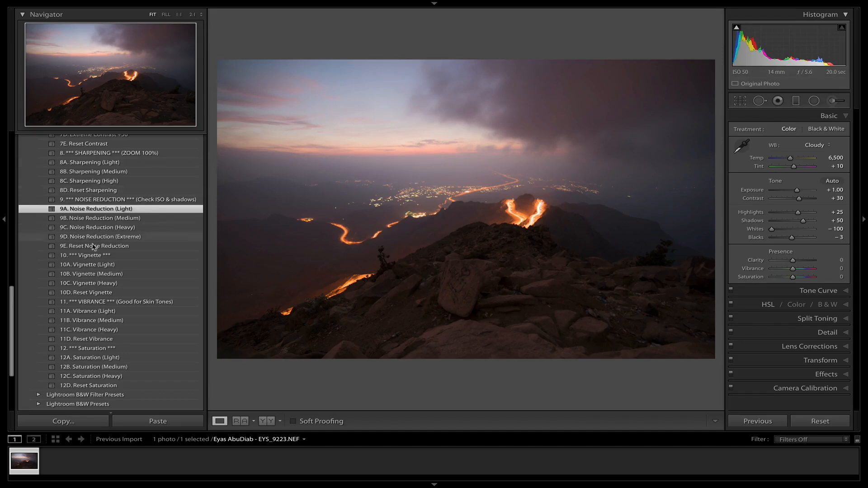
left_click(105, 266)
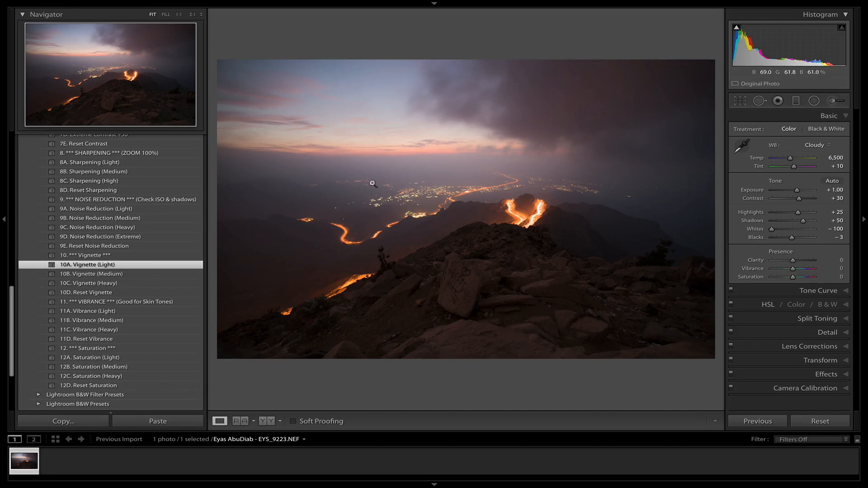
Step: Apply the 11A. Vibrance (Light) and 12A. Saturation (Light) presets, comparing the result with the original photo
scroll(145, 234, "down", 3)
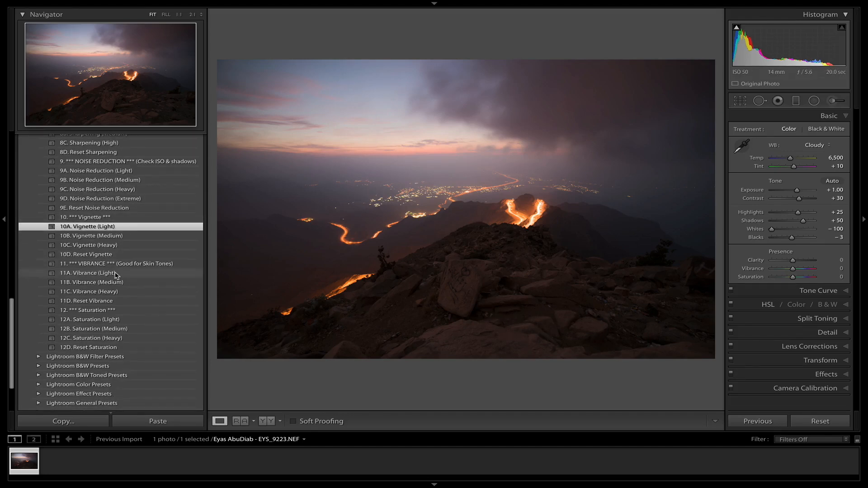
left_click(119, 273)
scroll(118, 278, "down", 3)
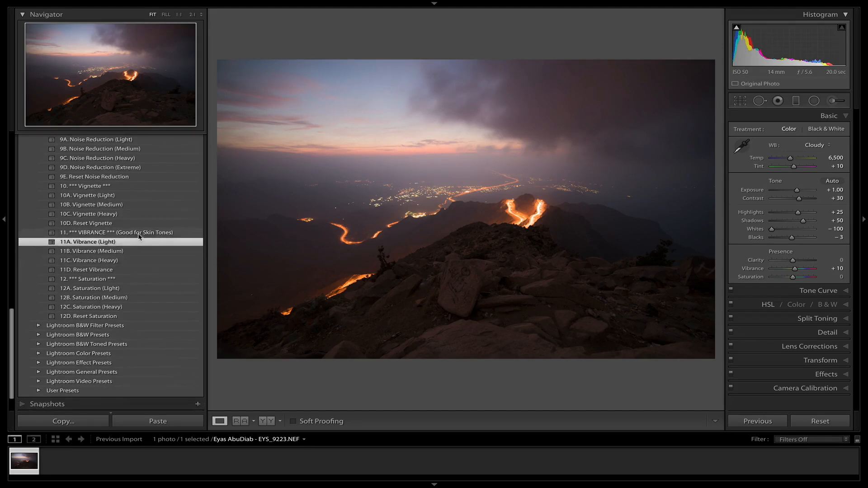
left_click(115, 289)
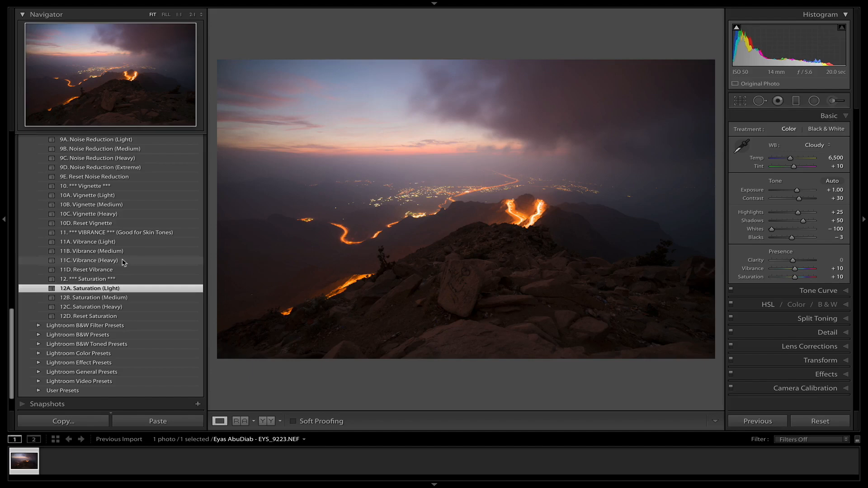
key("backslash")
key("backslash")
Step: Strengthen the colours with the 11B. Vibrance (Medium) preset, and compare the edited photo repeatedly with the original
left_click(115, 252)
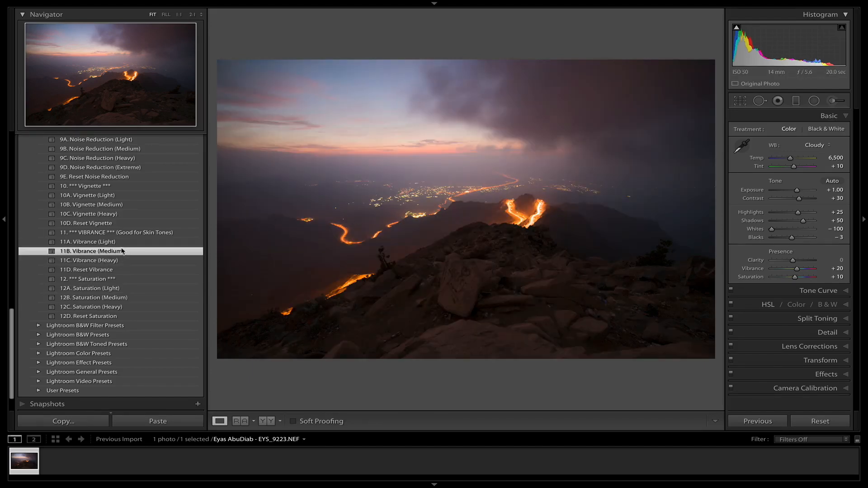
key("backslash")
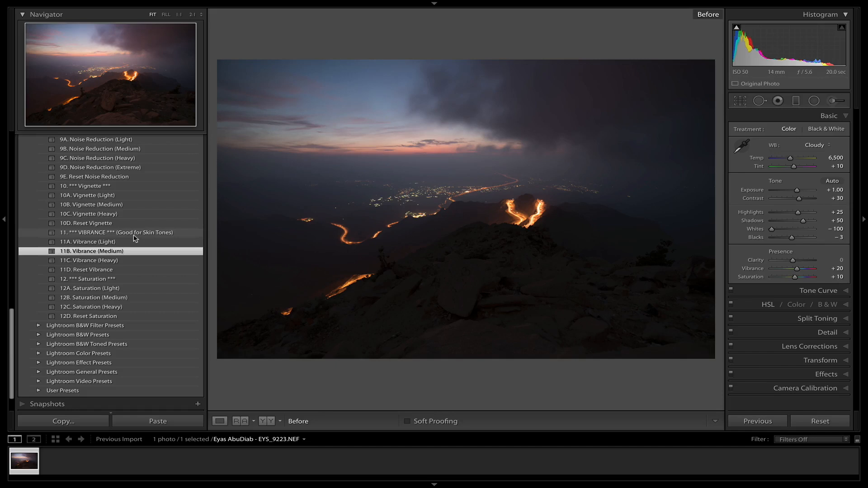
key("backslash")
key("backslash")
key("backslash")
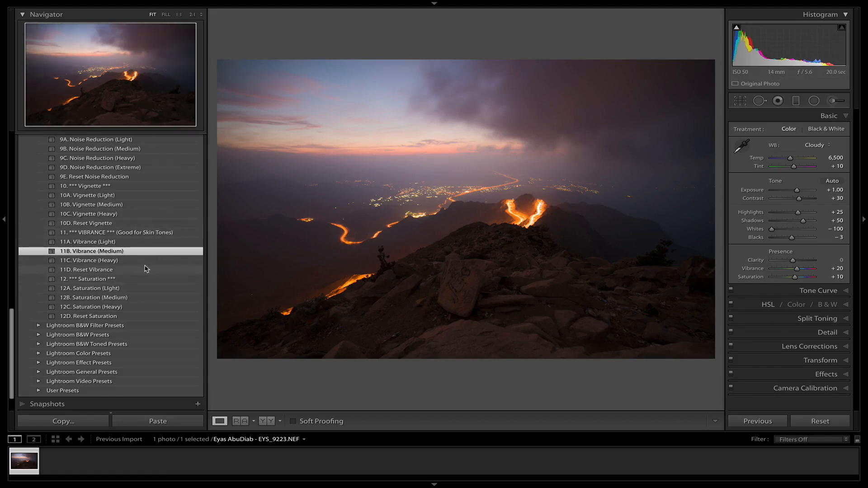
scroll(146, 270, "down", 1)
scroll(146, 268, "up", 5)
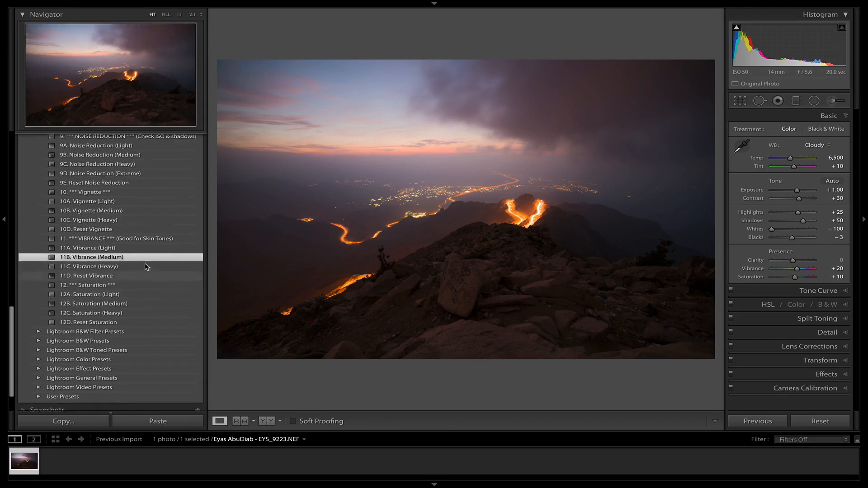
scroll(149, 269, "up", 15)
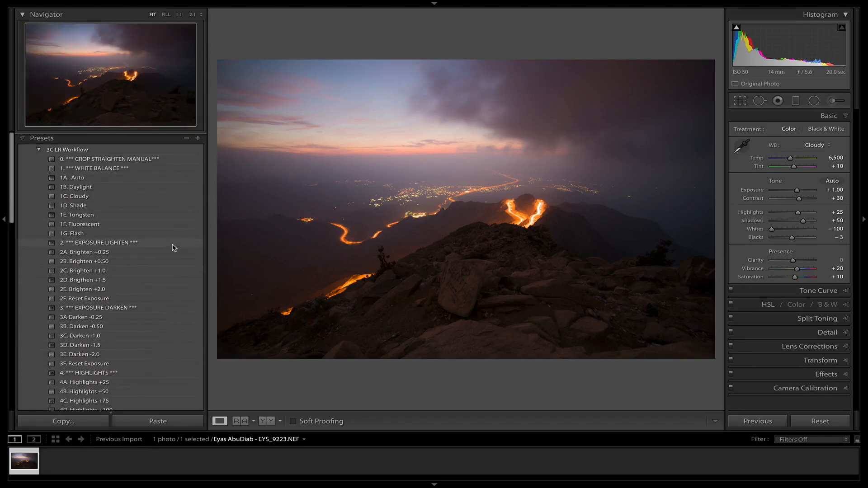
key("backslash")
key("backslash")
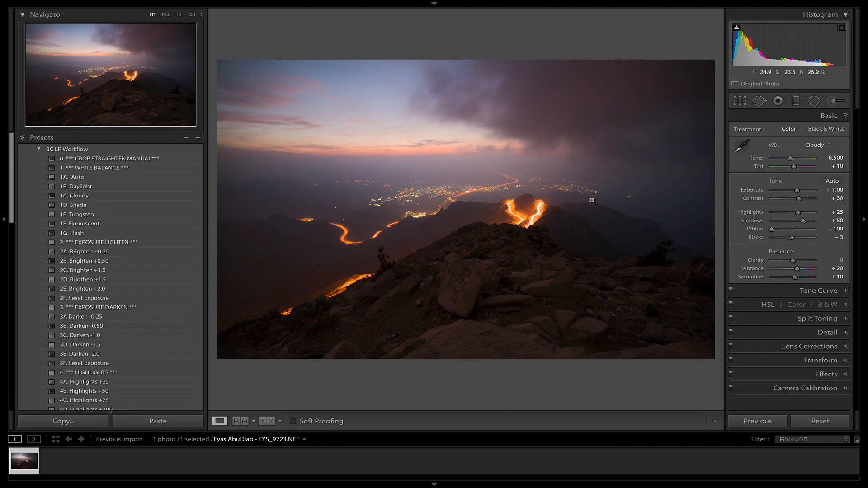
Step: Add a slightly tilted graduated filter over the sky with its other effects reset, Temp -27 and Highlights -10
left_click(795, 101)
left_click_drag(449, 114, 460, 199)
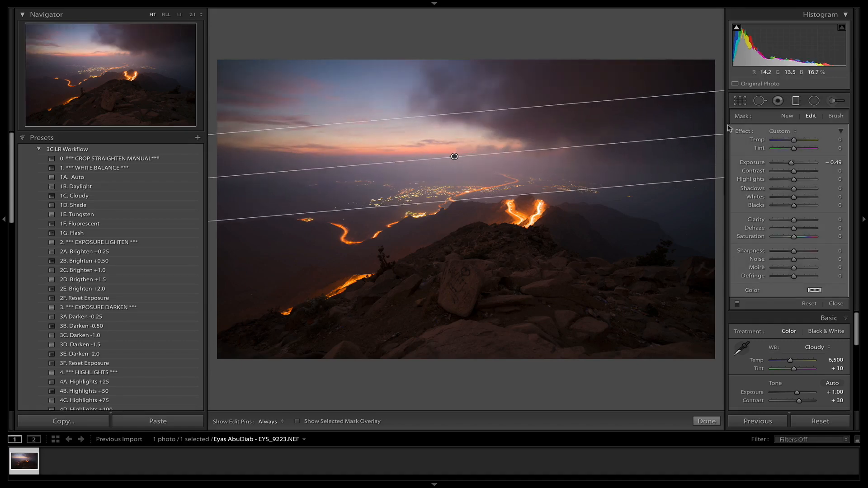
double_click(748, 132)
left_click_drag(793, 140, 789, 143)
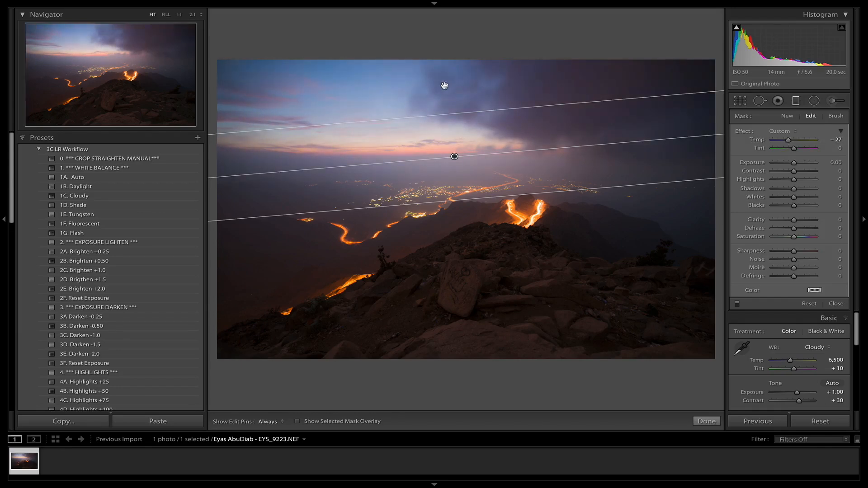
left_click_drag(437, 114, 437, 107)
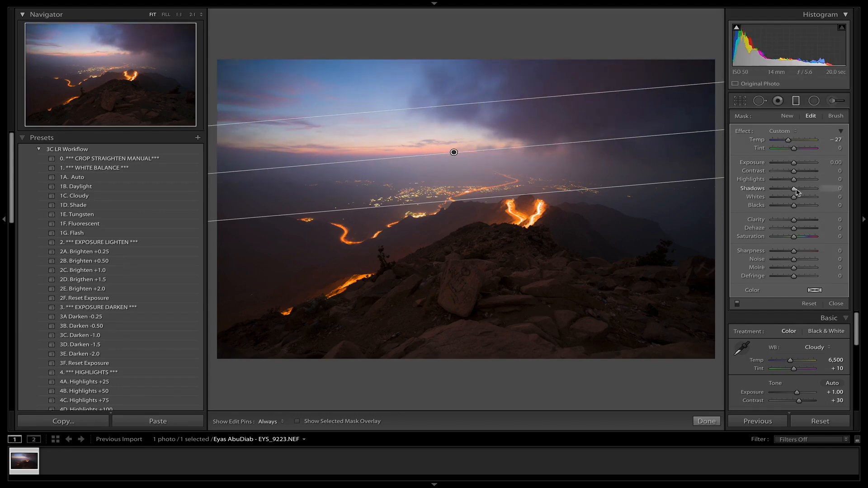
left_click_drag(793, 180, 792, 180)
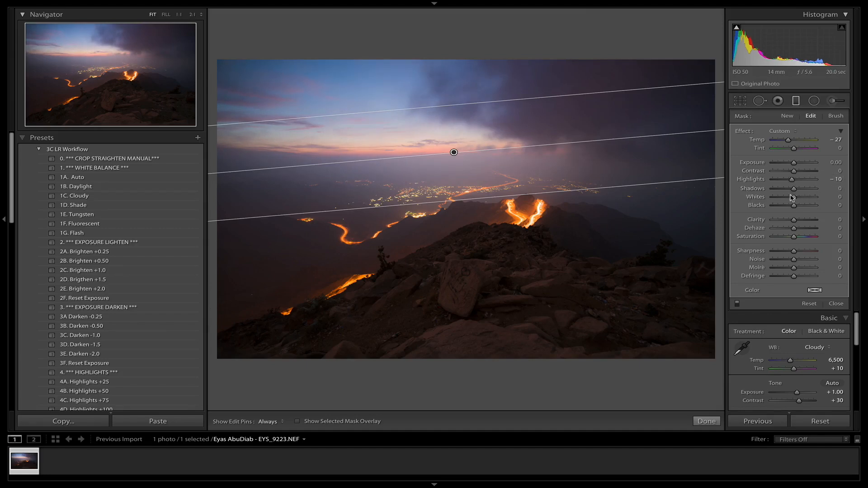
Step: Compare the photo with and without the graduated filter, and finish editing that filter
left_click(738, 304)
left_click(738, 304)
left_click(837, 304)
Step: Draw a wide radial filter over the sunset horizon, nudge it upward, reset its effects and invert its mask
left_click(815, 101)
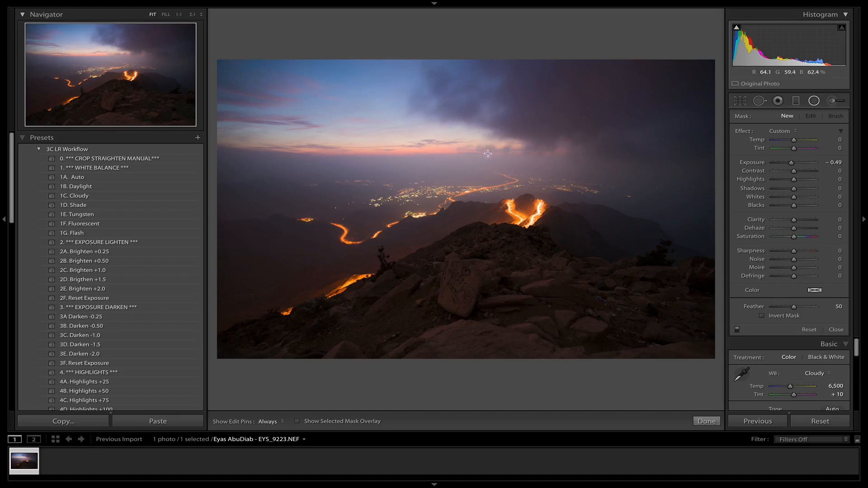
left_click_drag(384, 157, 607, 217)
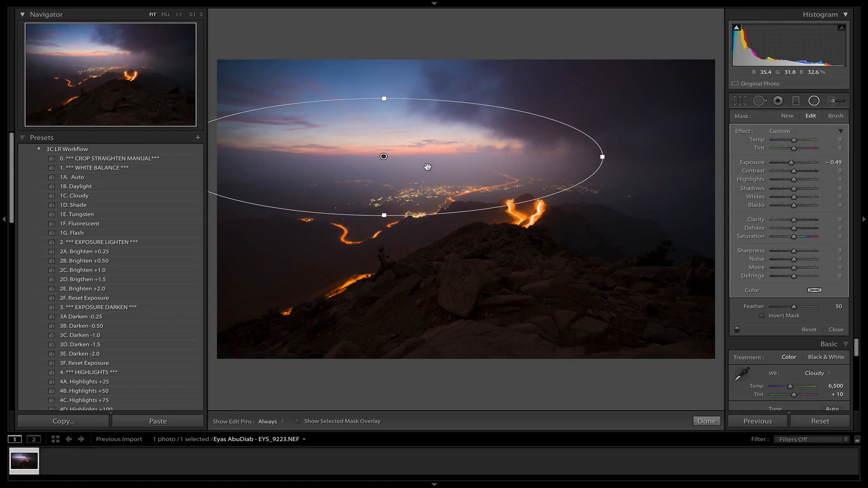
left_click_drag(386, 157, 383, 150)
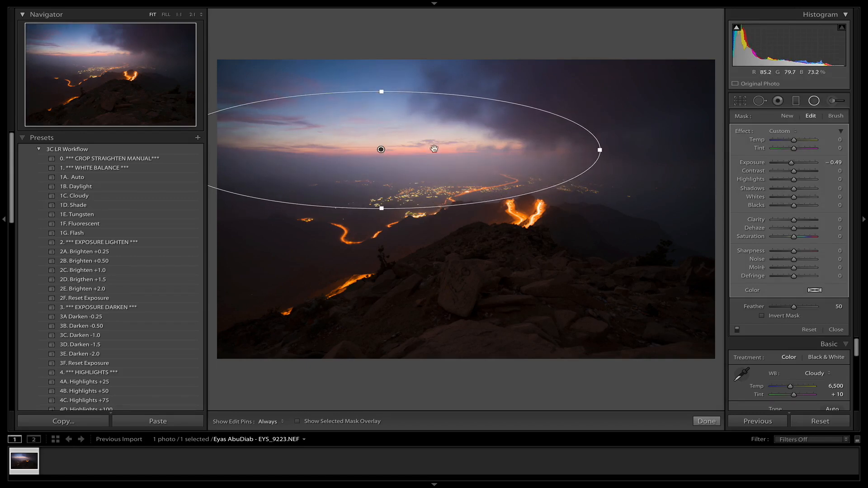
double_click(744, 133)
left_click(762, 316)
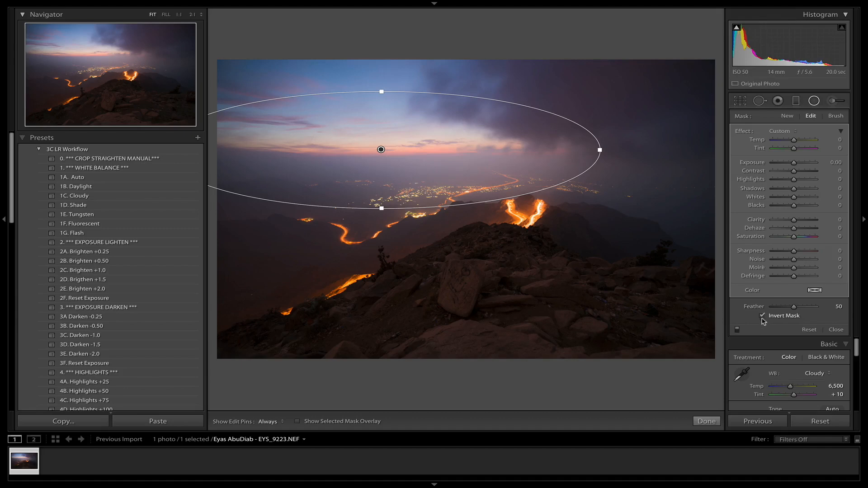
Step: Set the radial filter's Feather to 82 and check its coverage with the mask overlay
left_click_drag(794, 310, 806, 311)
key("o")
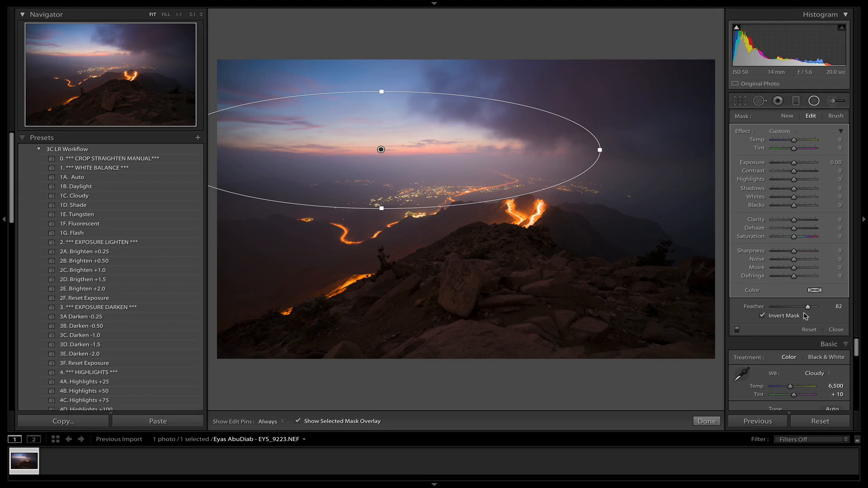
key("o")
key("o")
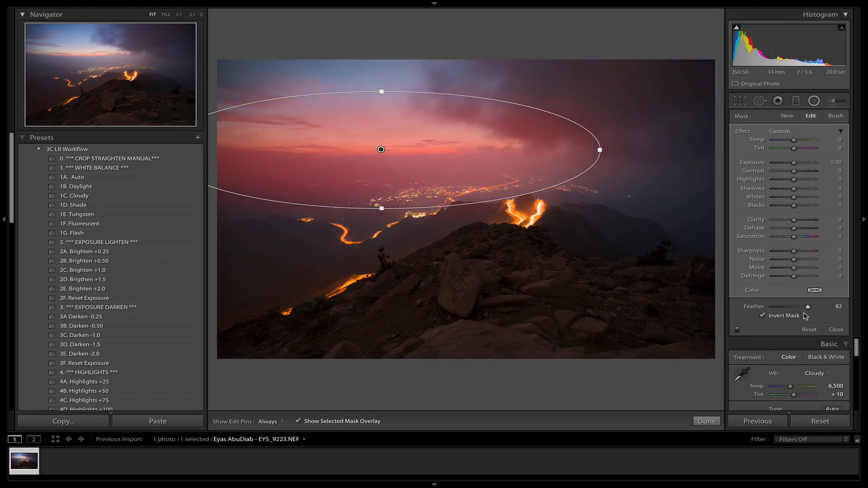
key("o")
key("o")
key("o")
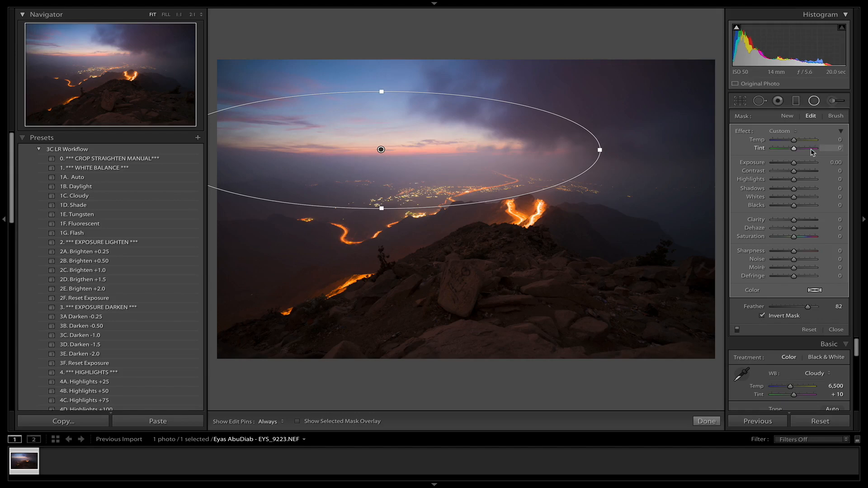
Step: Warm the sunset area with Temp 38 and Tint 45 in the radial filter, compare its effect and close the filter
mouse_move(798, 139)
left_mouse_down()
mouse_move(812, 147)
mouse_move(802, 140)
mouse_move(803, 147)
left_mouse_up()
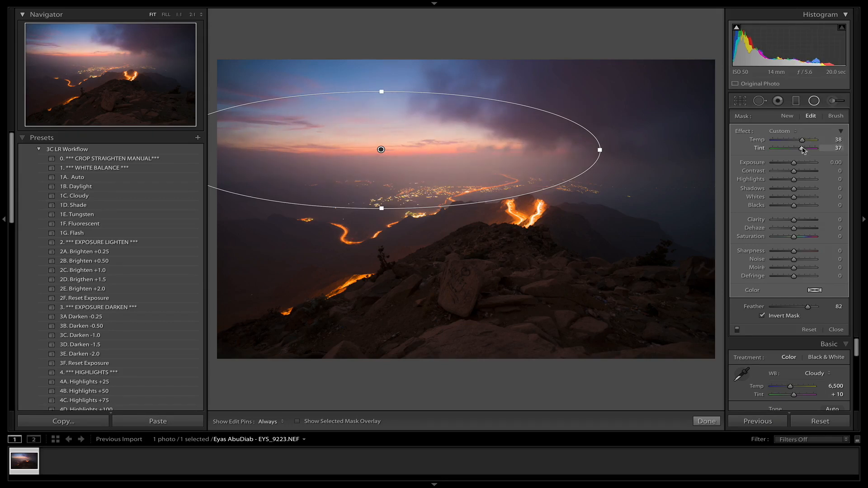
left_click(738, 331)
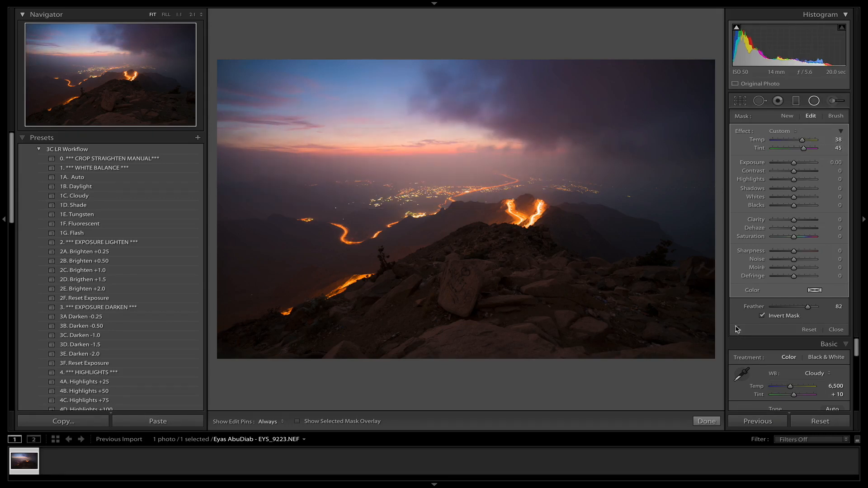
left_click(738, 331)
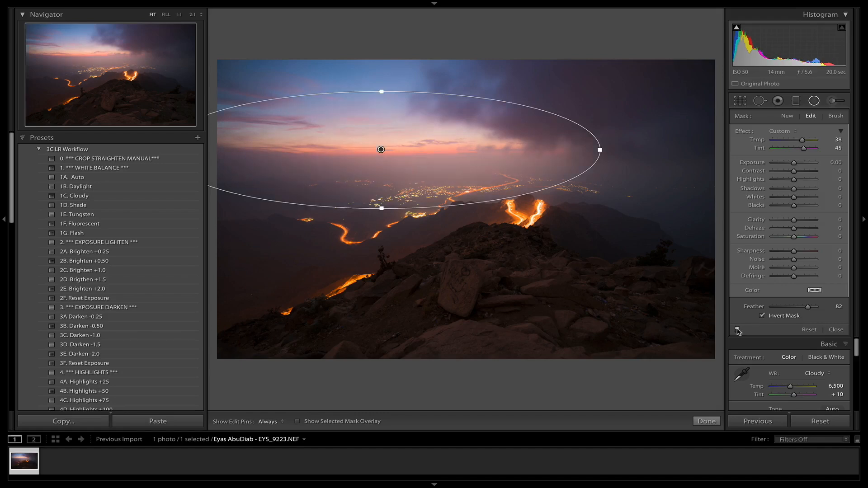
left_click(829, 335)
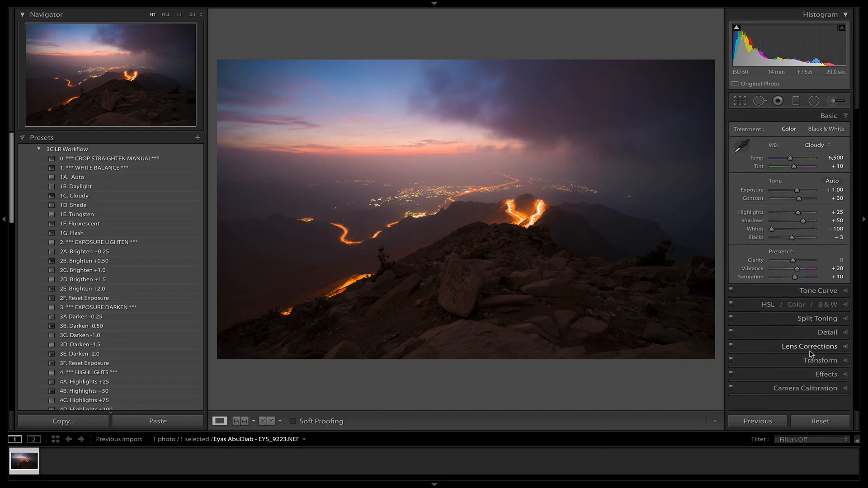
Step: Compare the edited photo repeatedly with the original
key("backslash")
key("backslash")
key("backslash")
key("backslash")
key("backslash")
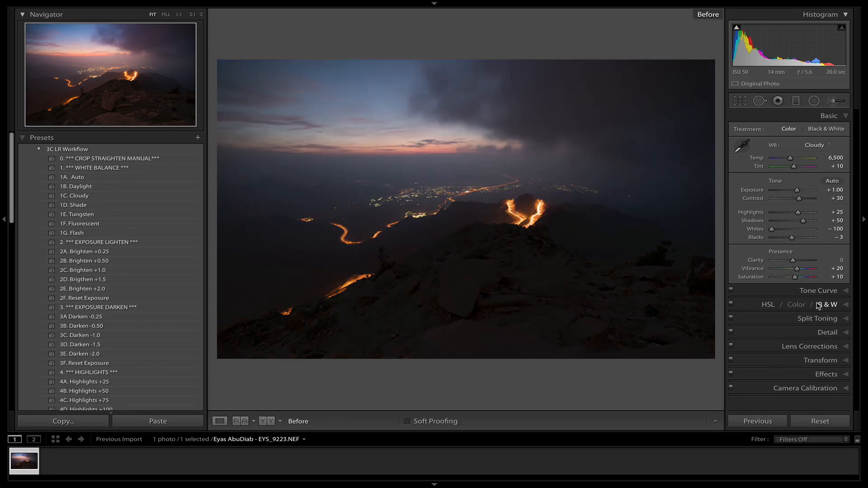
key("backslash")
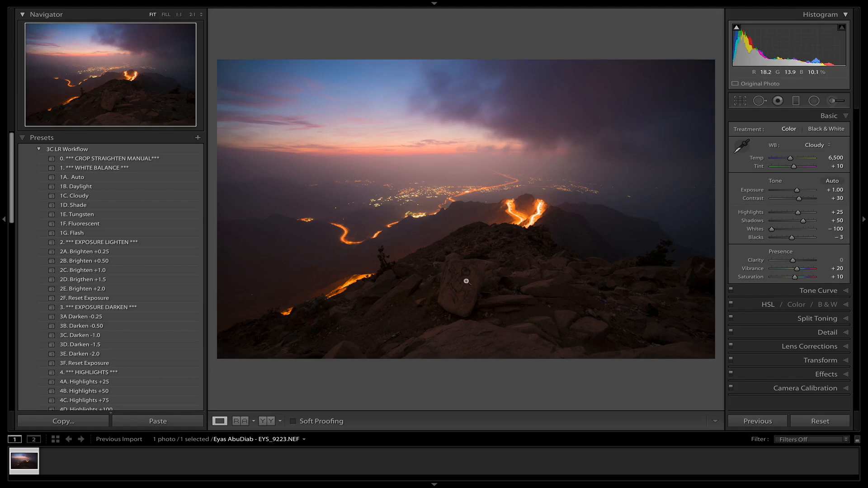
Step: Examine the foreground boulder and the surrounding ground at 1:1 for graffiti and litter
left_click_drag(461, 248, 494, 213)
left_click_drag(463, 261, 511, 176)
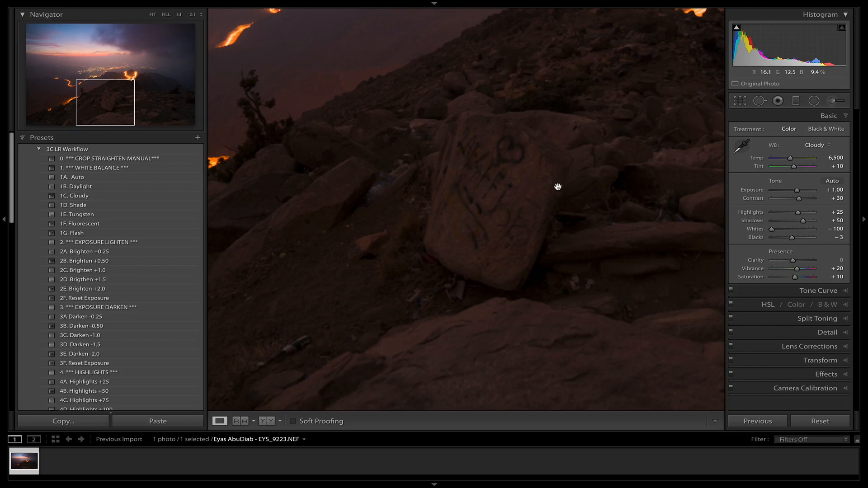
left_click_drag(483, 223, 591, 124)
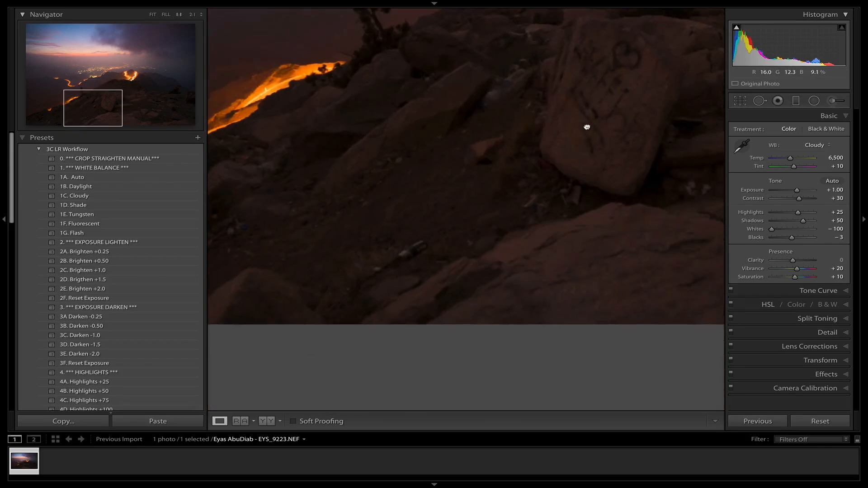
left_click_drag(525, 176, 599, 165)
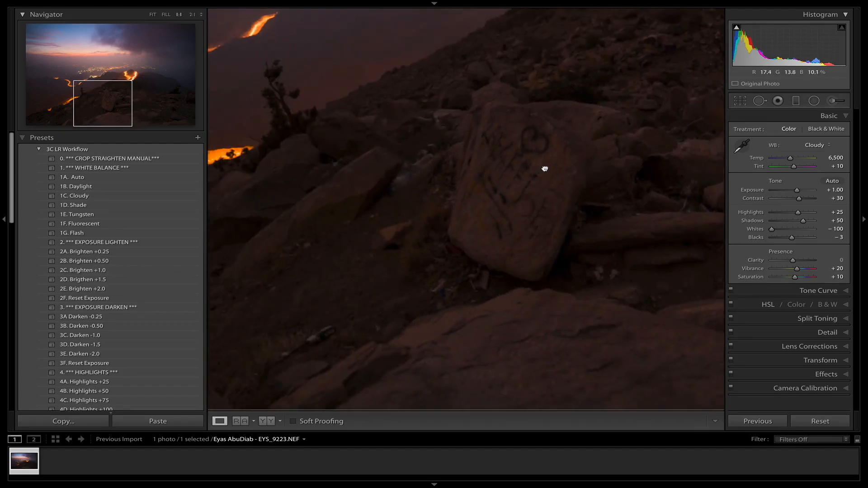
left_click(545, 168)
left_click(475, 248)
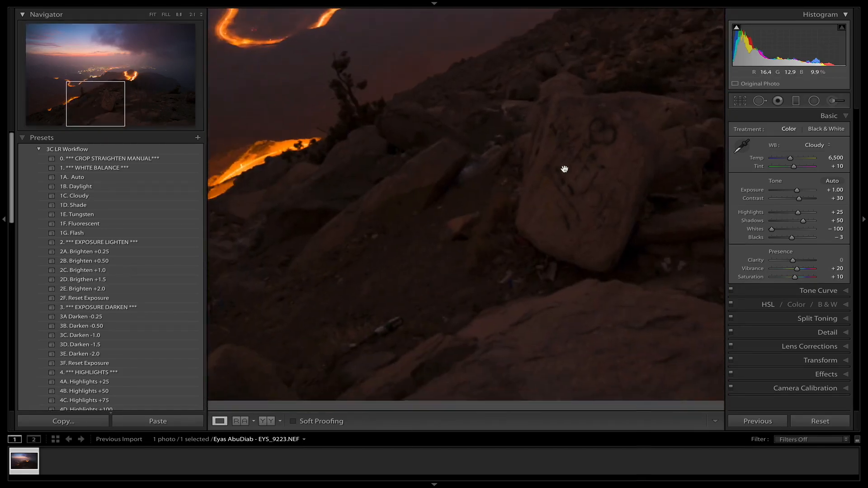
left_click(572, 166)
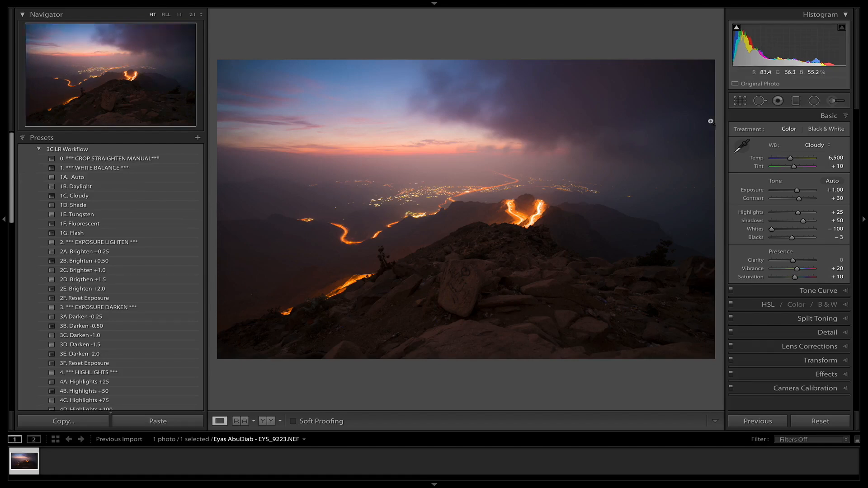
Step: Brighten the boulder and the foreground rocks with an Adjustment Brush at Exposure 0.45, and reduce the brush size to 5.0
left_click(834, 101)
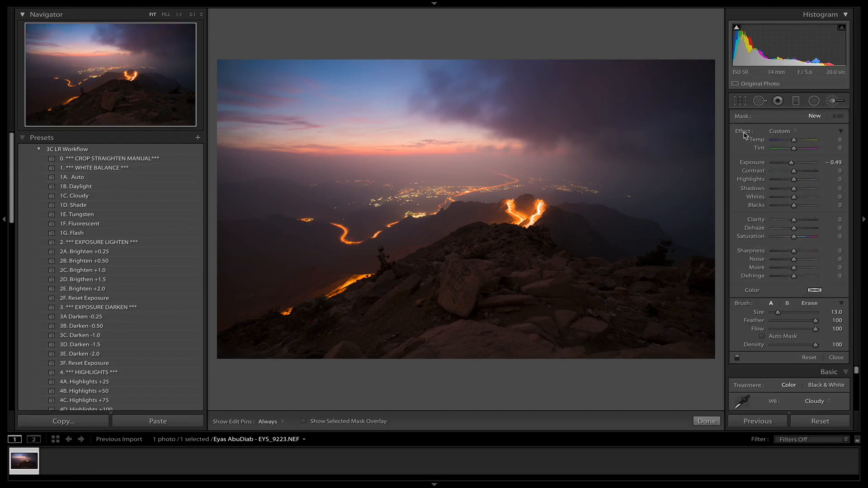
left_click_drag(794, 163, 798, 162)
mouse_move(452, 312)
left_mouse_down()
mouse_move(458, 281)
mouse_move(489, 339)
left_mouse_up()
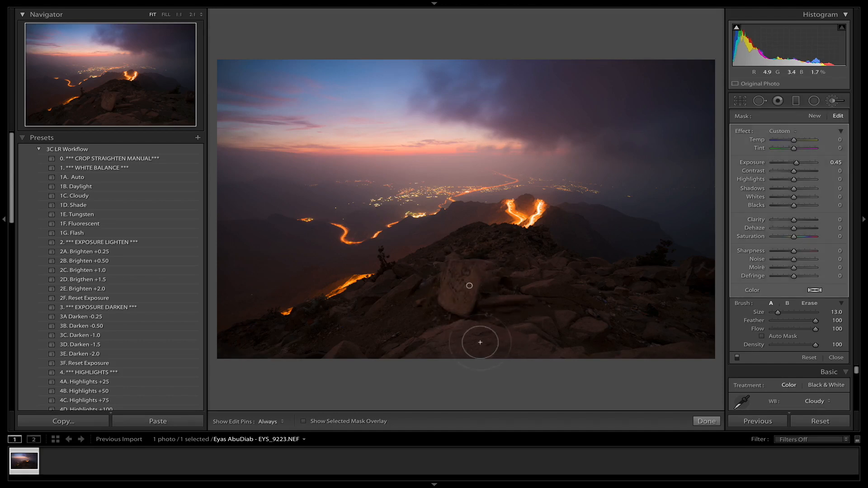
mouse_move(555, 359)
left_mouse_down()
mouse_move(483, 349)
mouse_move(426, 364)
left_mouse_up()
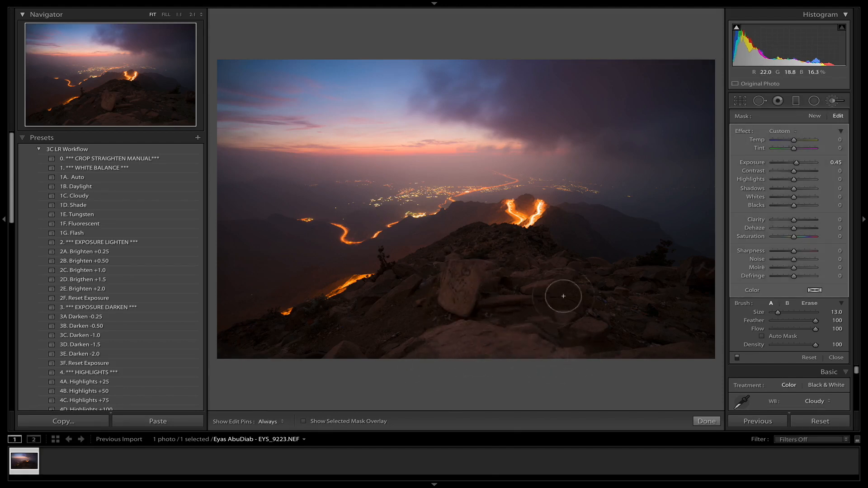
scroll(622, 234, "down", 1)
scroll(619, 234, "down", 7)
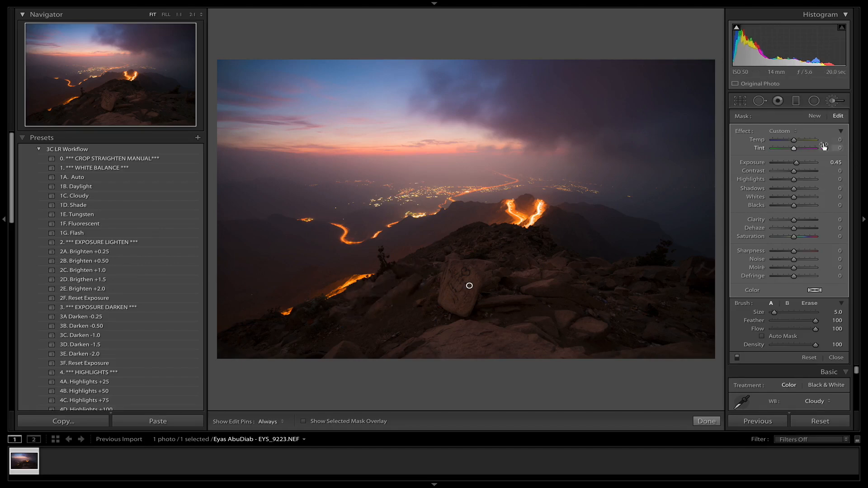
Step: Raise the brushed area's Exposure to 0.48, compare its effect and close the Adjustment Brush
left_click_drag(795, 163, 797, 163)
left_click_drag(855, 161, 860, 161)
left_click(738, 358)
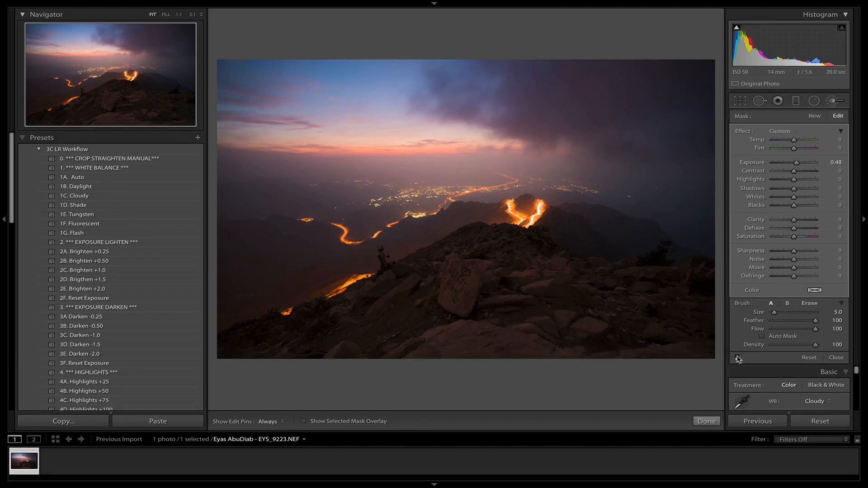
left_click(836, 358)
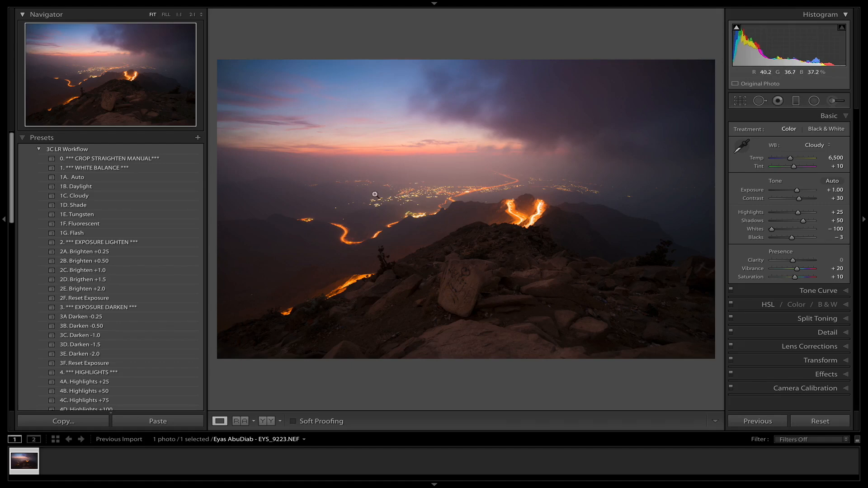
Step: Open the edited photo in Photoshop, rendering it using Lightroom
right_click(439, 167)
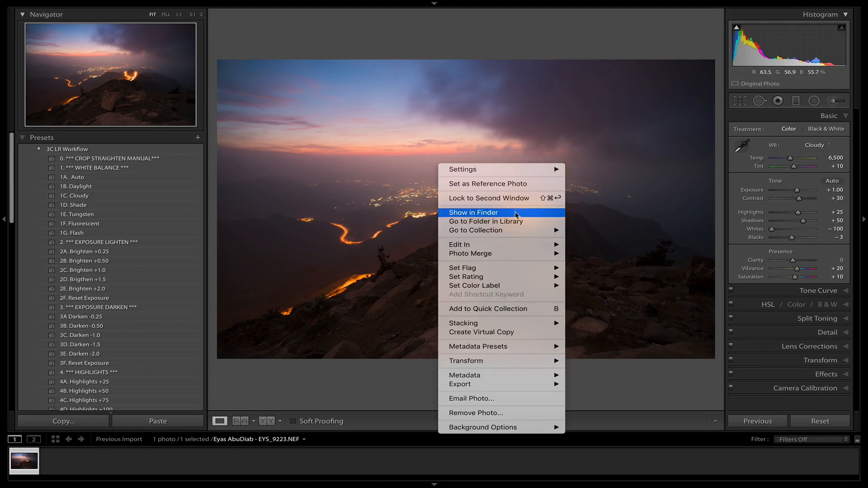
mouse_move(497, 244)
left_click(603, 245)
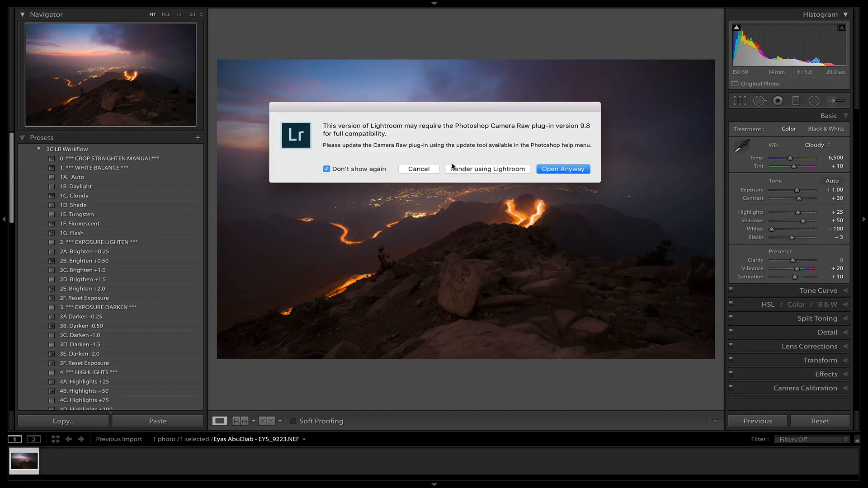
left_click(514, 170)
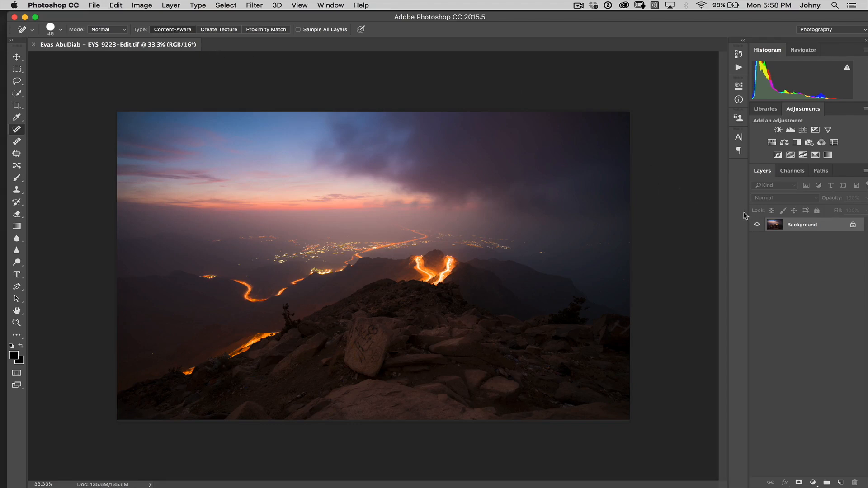
Step: Duplicate the Background layer onto a new layer for retouching
key("super+j")
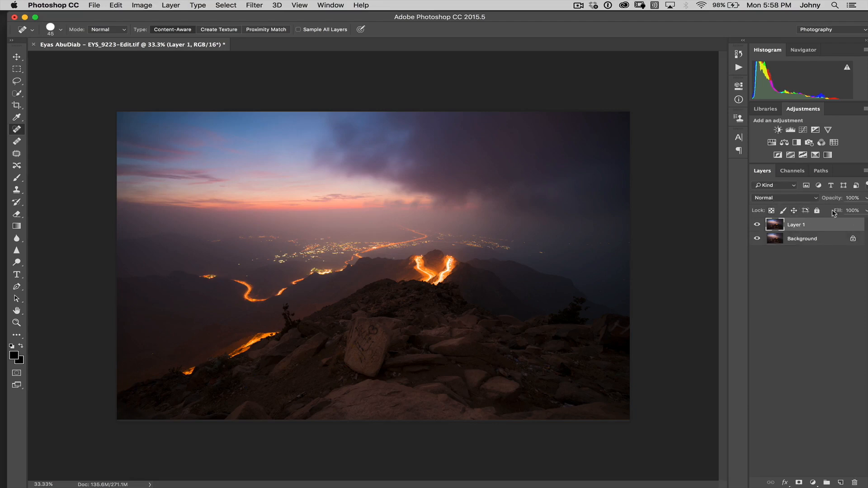
left_click(807, 260)
right_click(801, 240)
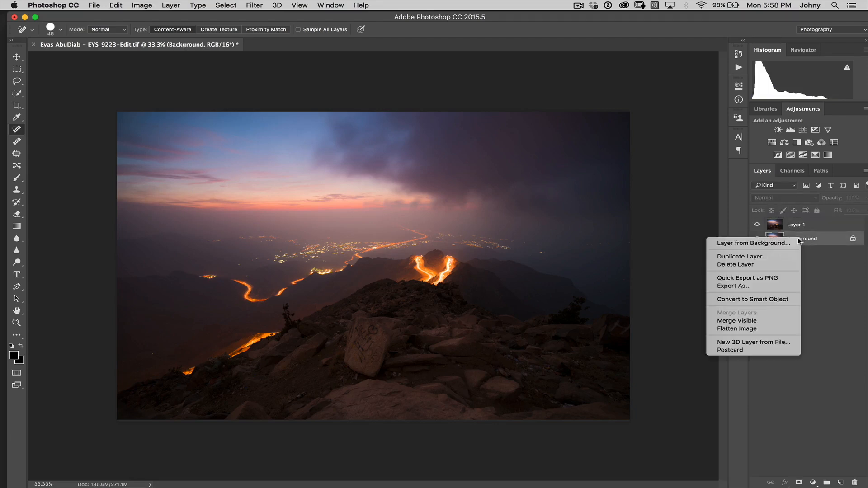
left_click(833, 272)
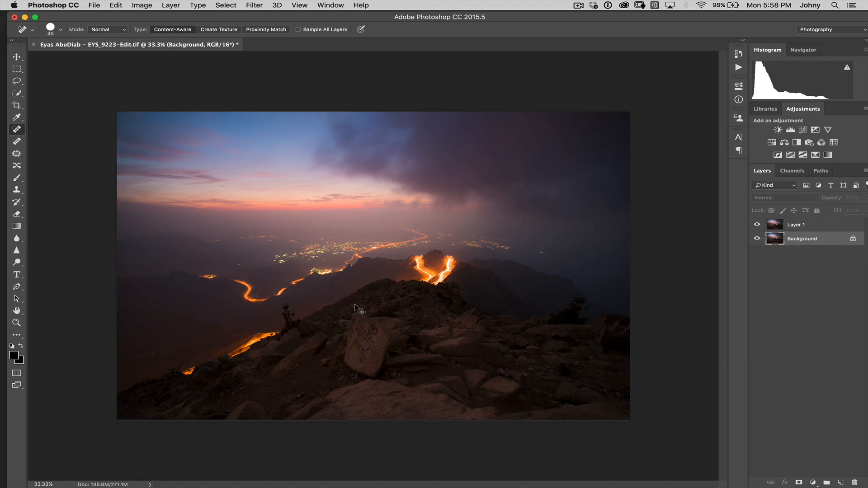
Step: Remove the debris on the ground and the litter beside the boulder on Layer 1 with the Spot Healing Brush at size 100
key("super+plus")
key("super+plus")
key("super+plus")
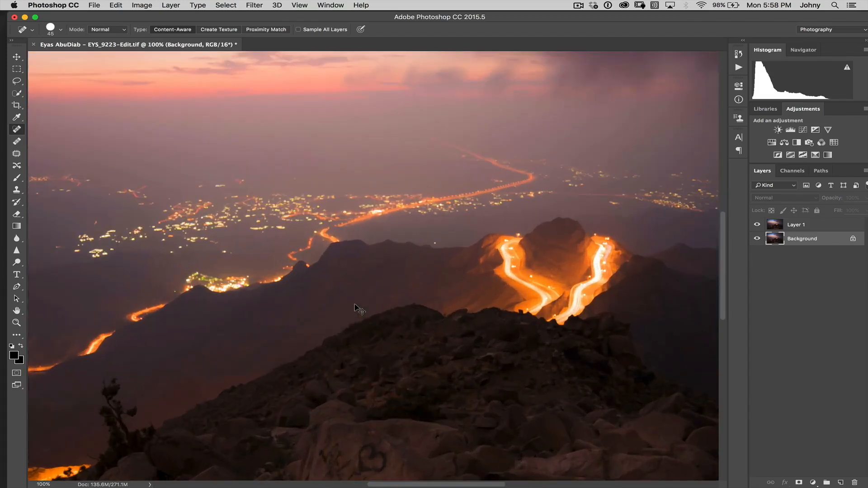
mouse_move(369, 452)
left_mouse_down()
mouse_move(441, 231)
mouse_move(491, 171)
left_mouse_up()
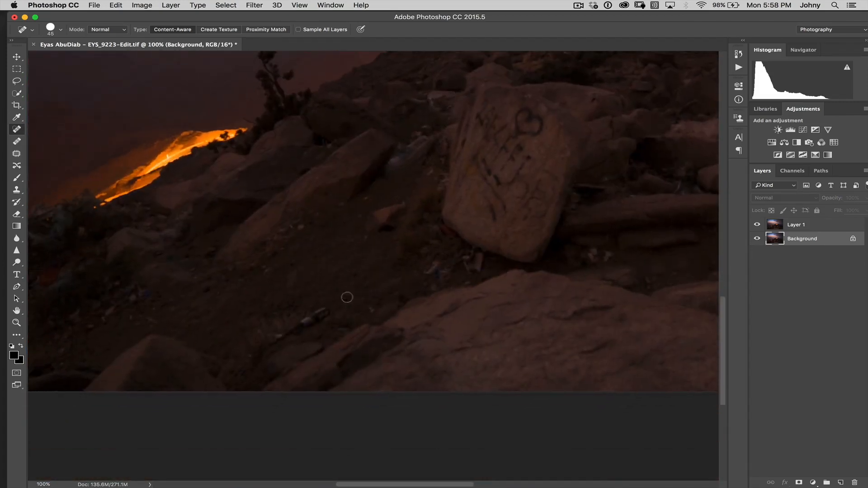
key("bracketright")
key("bracketright")
key("bracketright")
key("bracketright")
key("bracketright")
key("bracketright")
left_click(796, 225)
left_click_drag(319, 310, 278, 337)
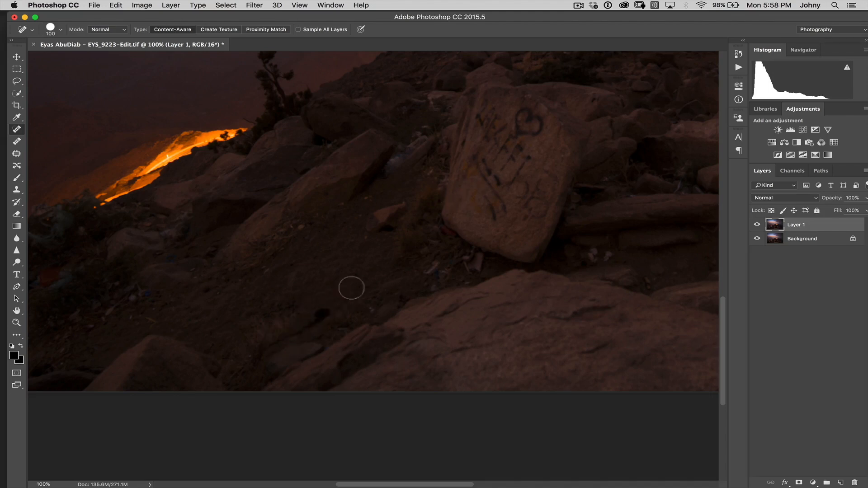
left_click_drag(424, 132, 389, 169)
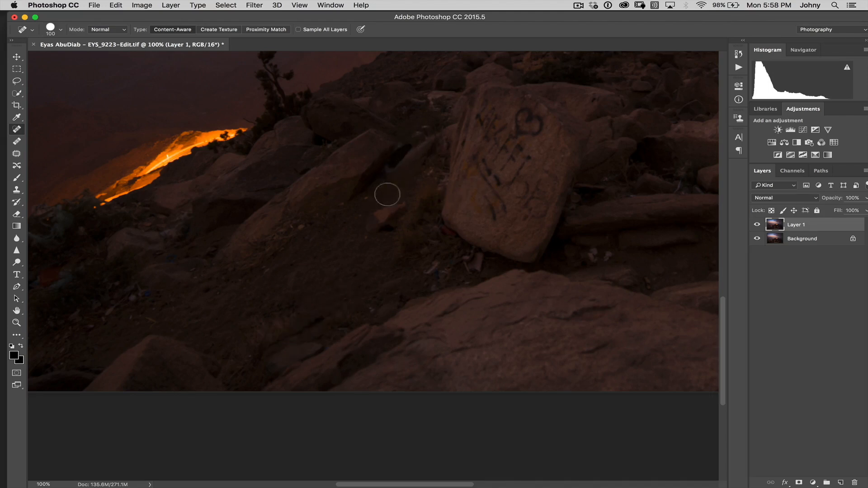
Step: Remove the round graffiti mark near the boulder's top and the painted strokes on its lower half with the Spot Healing Brush
mouse_move(535, 129)
left_mouse_down()
mouse_move(520, 120)
mouse_move(561, 134)
left_mouse_up()
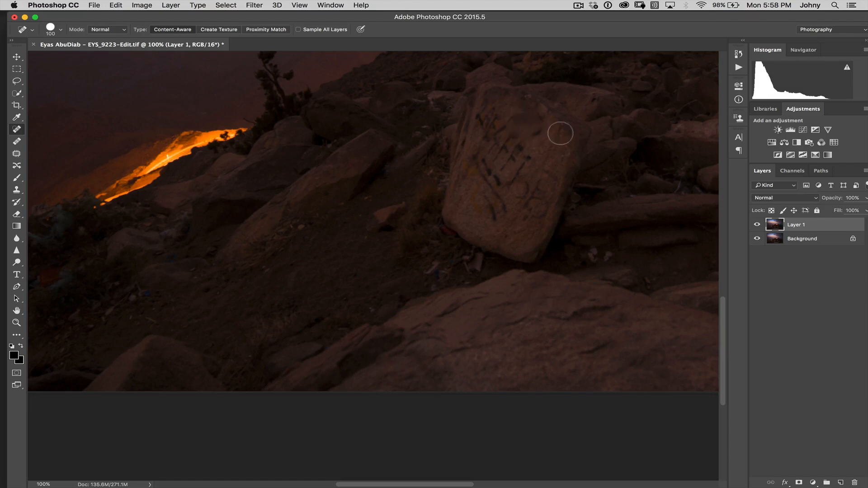
key("super+plus")
left_click_drag(495, 286, 319, 328)
mouse_move(334, 231)
left_mouse_down()
mouse_move(318, 241)
mouse_move(290, 325)
mouse_move(186, 318)
mouse_move(99, 269)
left_mouse_up()
left_click_drag(438, 315, 411, 316)
mouse_move(330, 281)
left_mouse_down()
mouse_move(349, 319)
mouse_move(387, 348)
left_mouse_up()
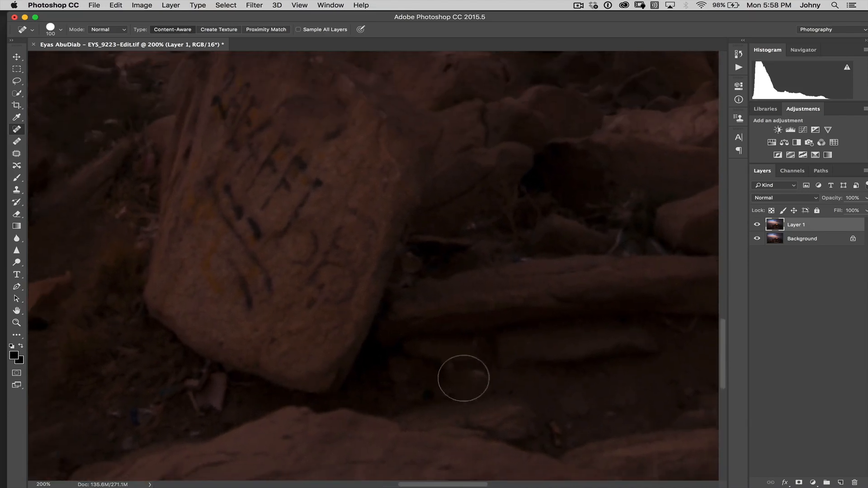
left_click_drag(360, 285, 424, 349)
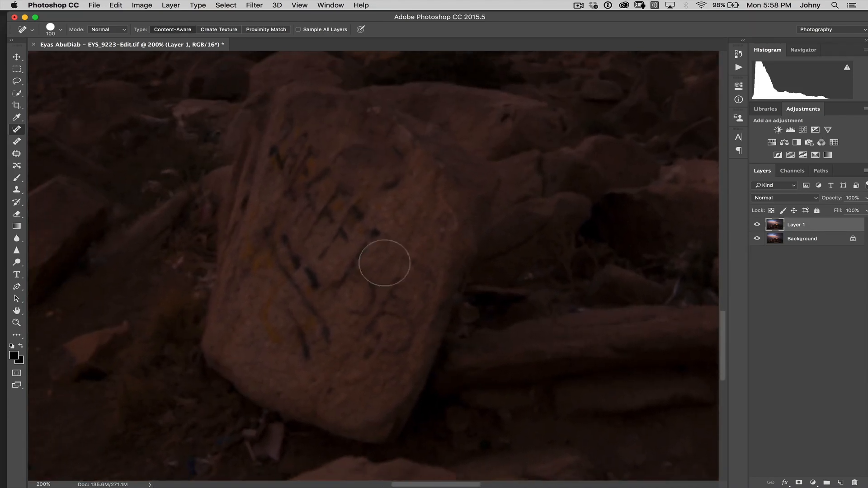
mouse_move(277, 240)
left_mouse_down()
mouse_move(306, 287)
mouse_move(310, 361)
left_mouse_up()
left_click_drag(291, 314, 304, 359)
left_click_drag(409, 271, 372, 343)
left_click_drag(375, 289, 370, 316)
left_click_drag(396, 275, 370, 314)
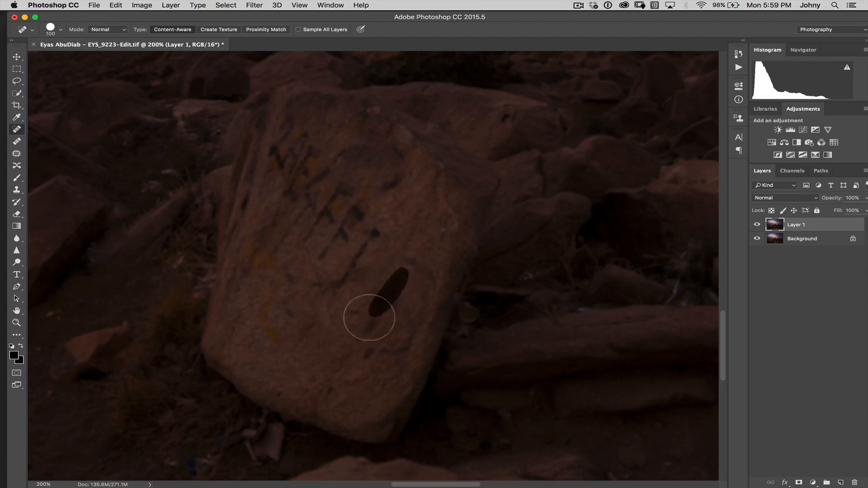
left_click_drag(416, 271, 388, 331)
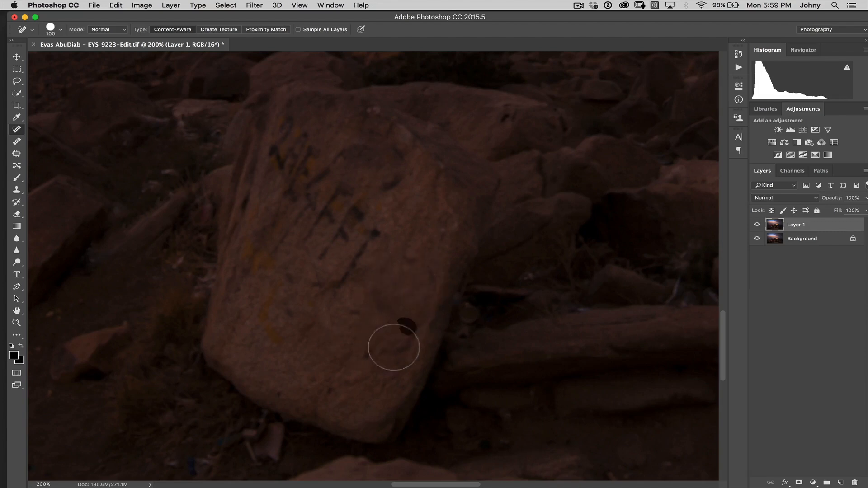
Step: Heal away the remaining graffiti strokes across the boulder's middle and upper part on Layer 1
mouse_move(373, 236)
left_mouse_down()
mouse_move(313, 292)
mouse_move(354, 273)
mouse_move(327, 296)
mouse_move(368, 238)
mouse_move(334, 261)
left_mouse_up()
left_click_drag(362, 215, 324, 248)
mouse_move(347, 196)
left_mouse_down()
mouse_move(331, 206)
mouse_move(328, 229)
mouse_move(341, 236)
mouse_move(331, 232)
mouse_move(333, 218)
left_mouse_up()
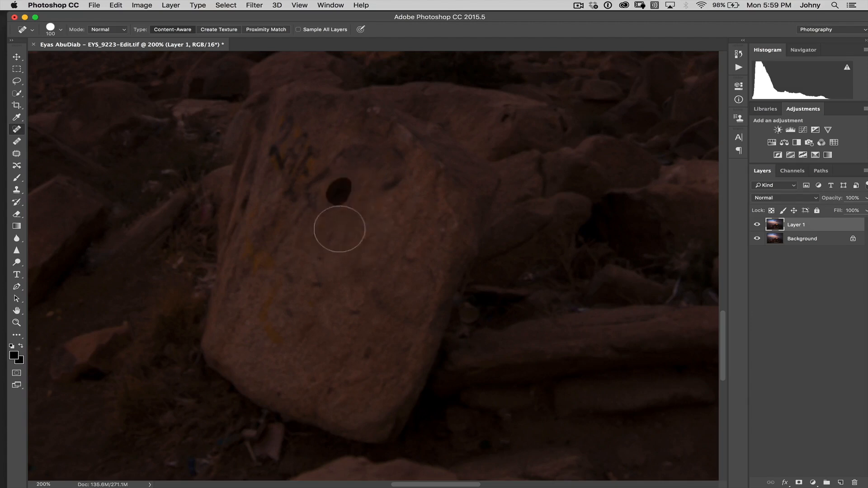
left_click(392, 185)
mouse_move(325, 188)
left_mouse_down()
mouse_move(306, 205)
mouse_move(330, 165)
mouse_move(292, 195)
mouse_move(313, 147)
mouse_move(284, 137)
mouse_move(268, 162)
mouse_move(287, 149)
left_mouse_up()
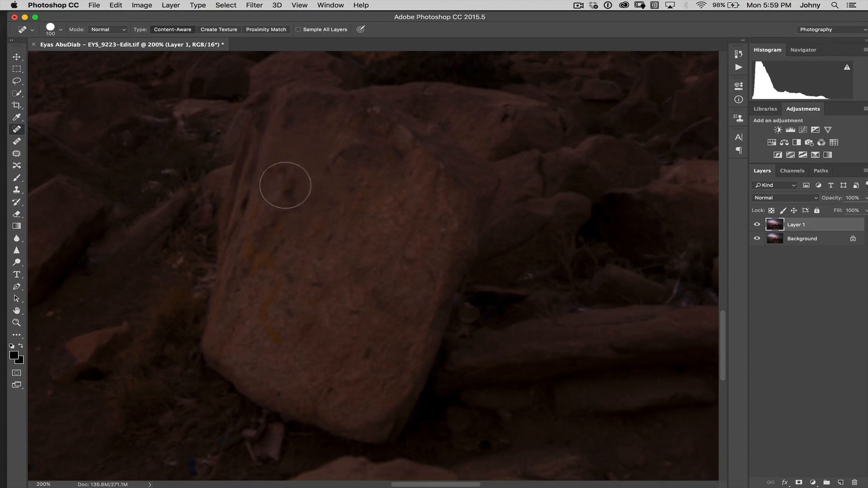
left_click(285, 181)
left_click(292, 121)
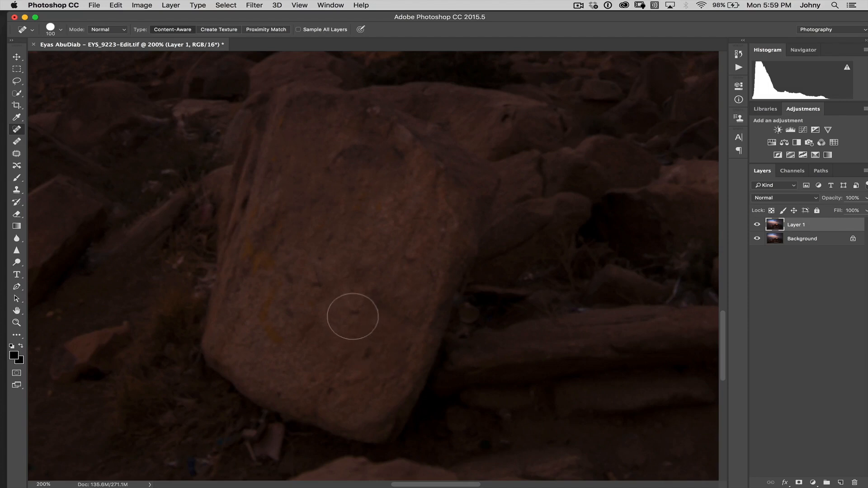
Step: Clean up the leftover dark spots on the middle and lower face of the boulder with the Spot Healing Brush
left_click(312, 284)
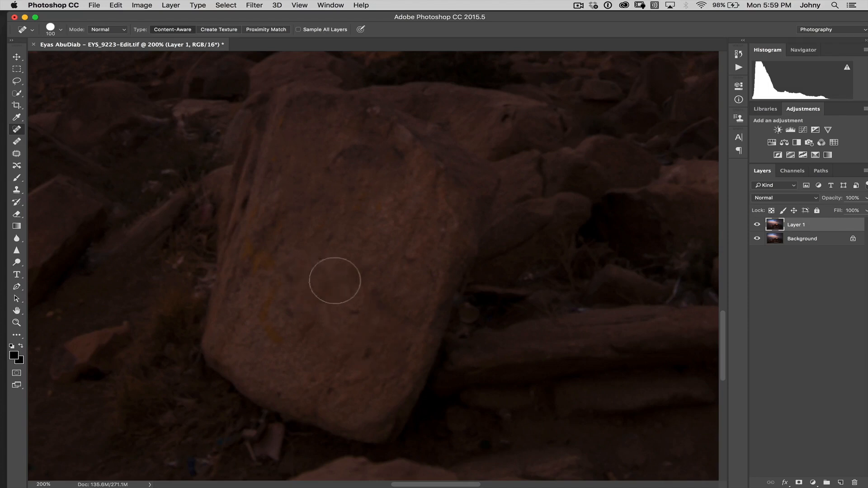
left_click(293, 277)
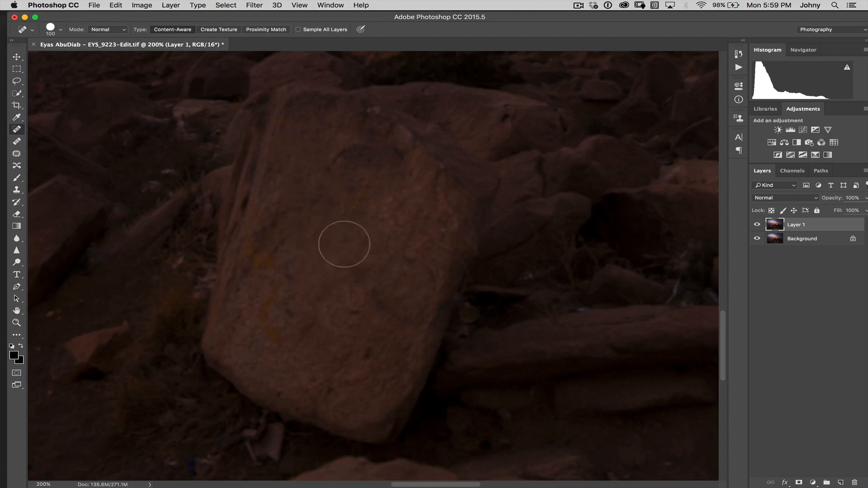
left_click(291, 275)
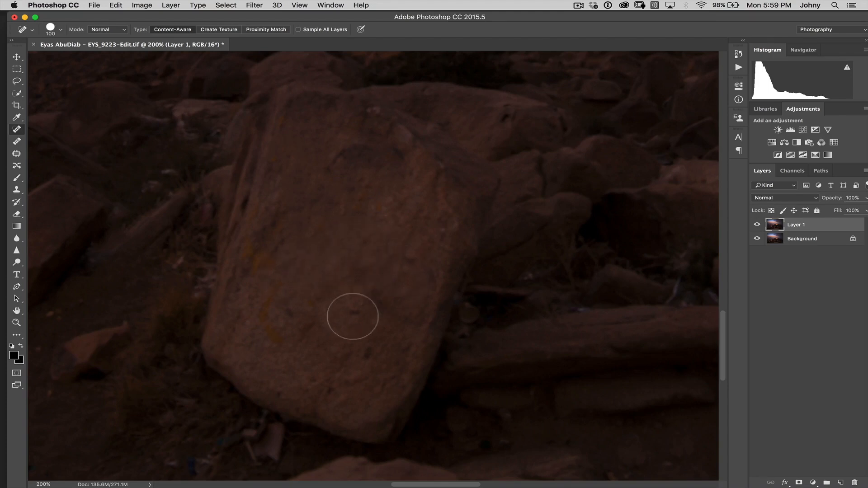
left_click(366, 355)
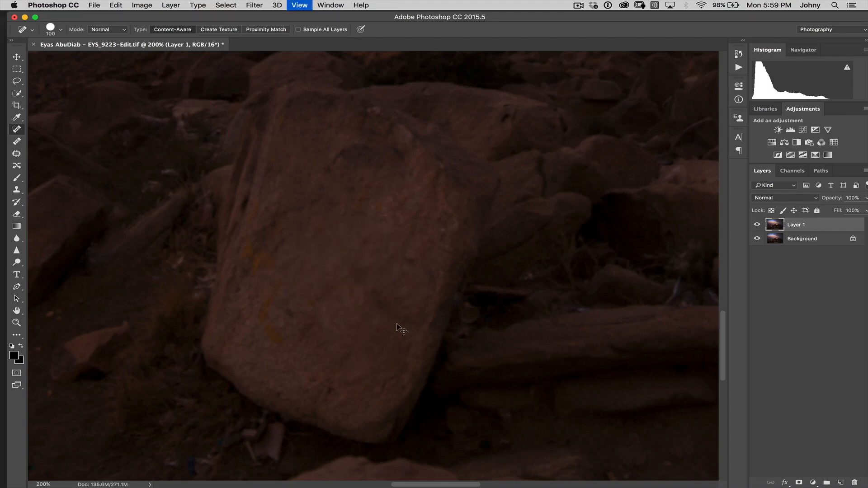
Step: Compare the whole image with and without the Layer 1 retouching and save the edited TIFF
scroll(397, 331, "down", 5)
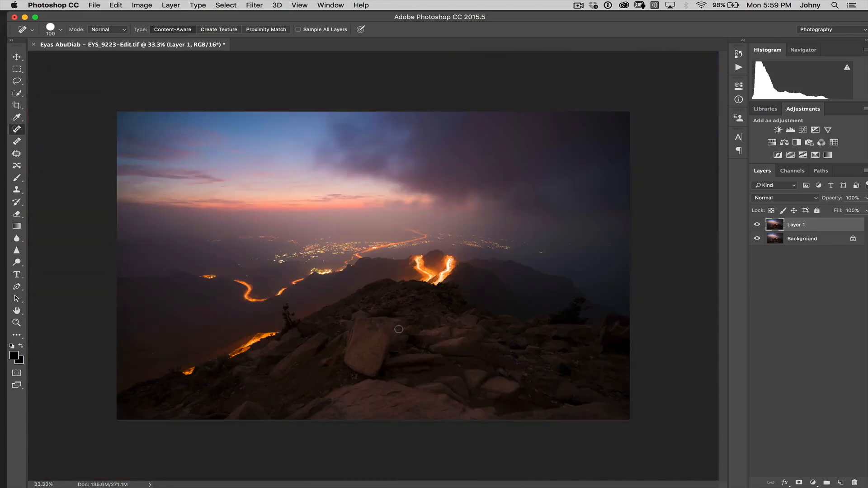
left_click(756, 225)
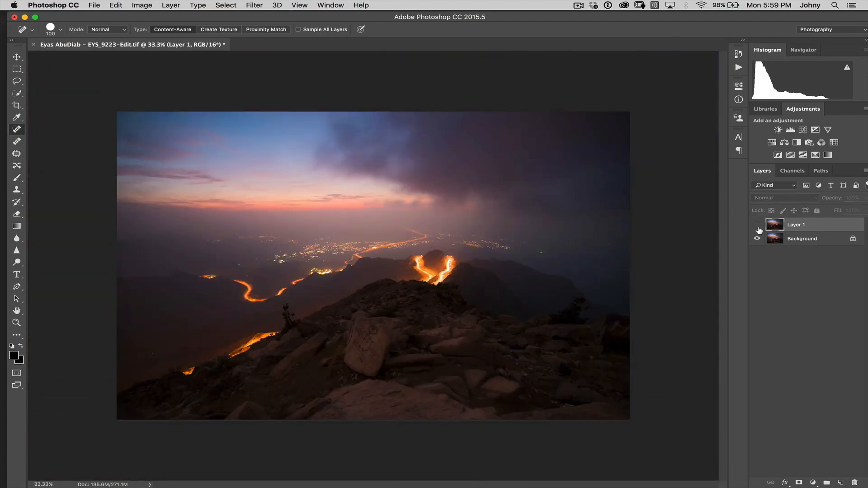
left_click(758, 225)
left_click(758, 223)
left_click(759, 224)
left_click(758, 223)
key("super+s")
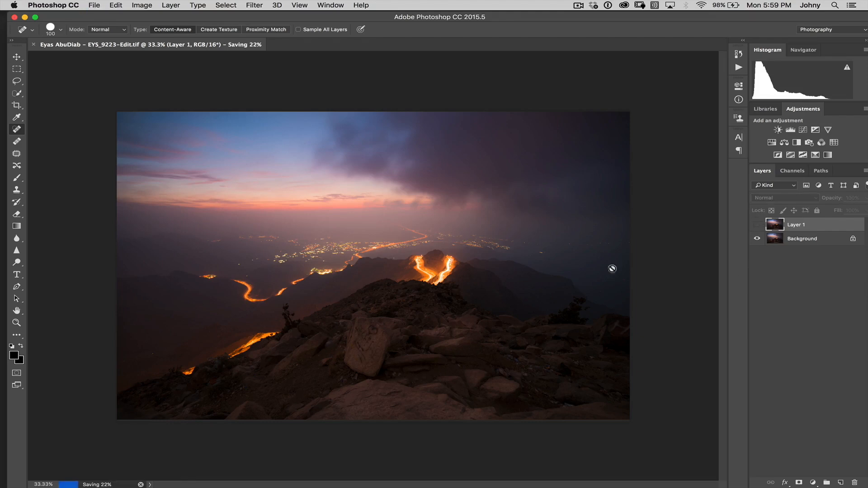
Step: Switch to Lightroom and compare the retouched TIFF with the original NEF photo several times
key("ctrl+Right")
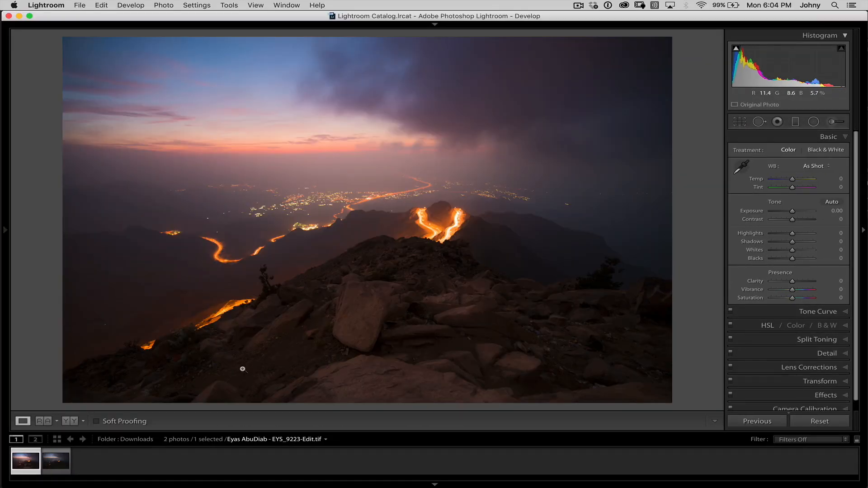
key("Right")
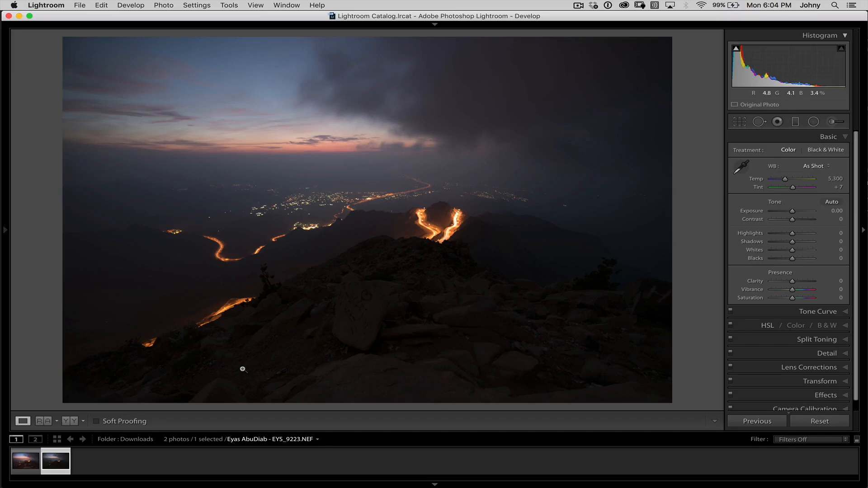
key("Left")
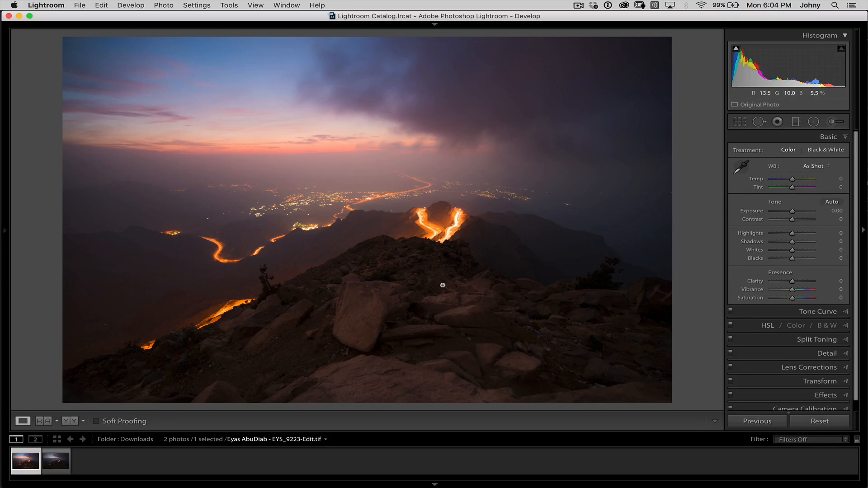
key("Right")
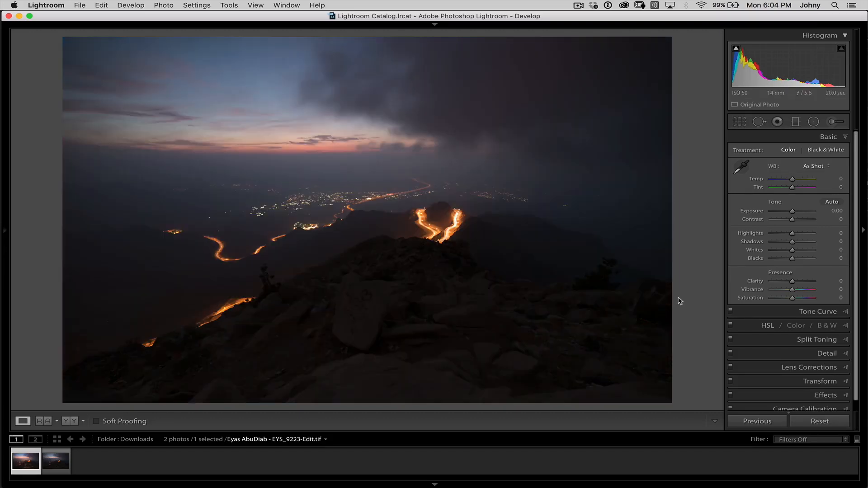
key("Left")
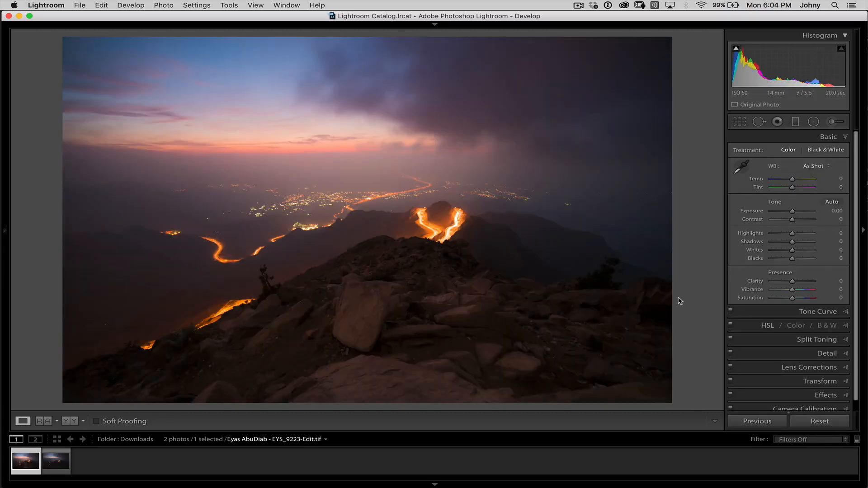
key("Right")
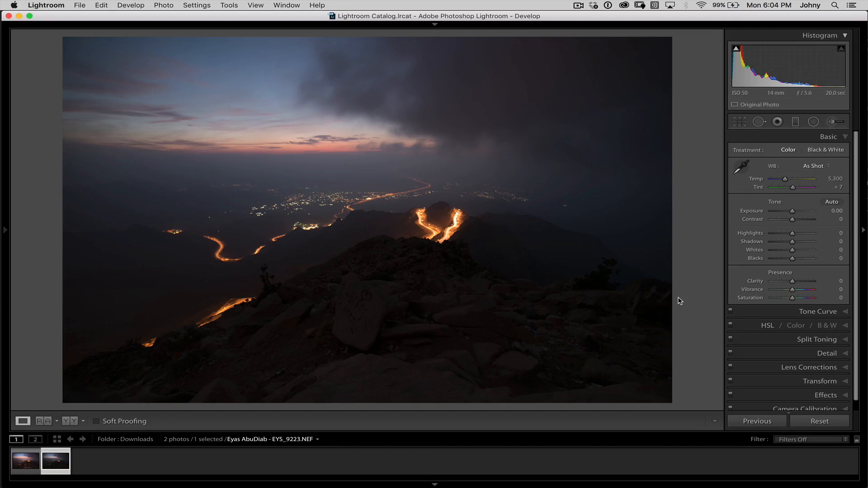
key("Left")
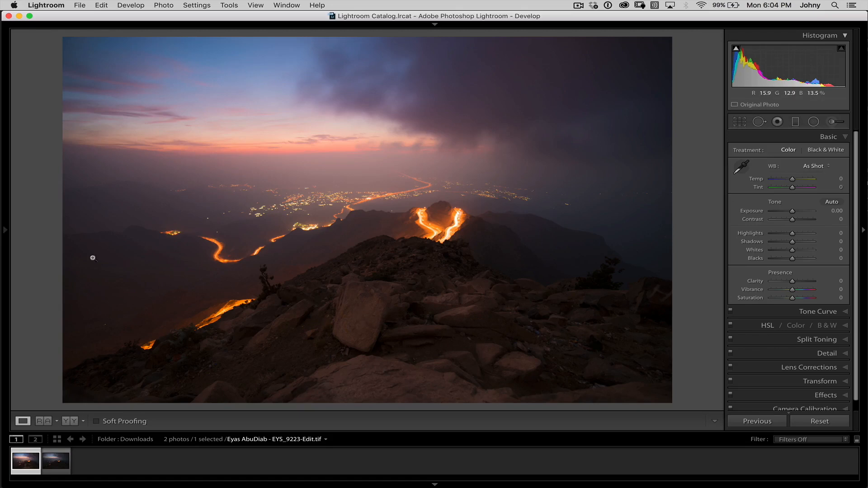
Step: Review the 3C LR Workflow presets, from white balance and exposure through to vignette, vibrance and saturation
left_click(7, 231)
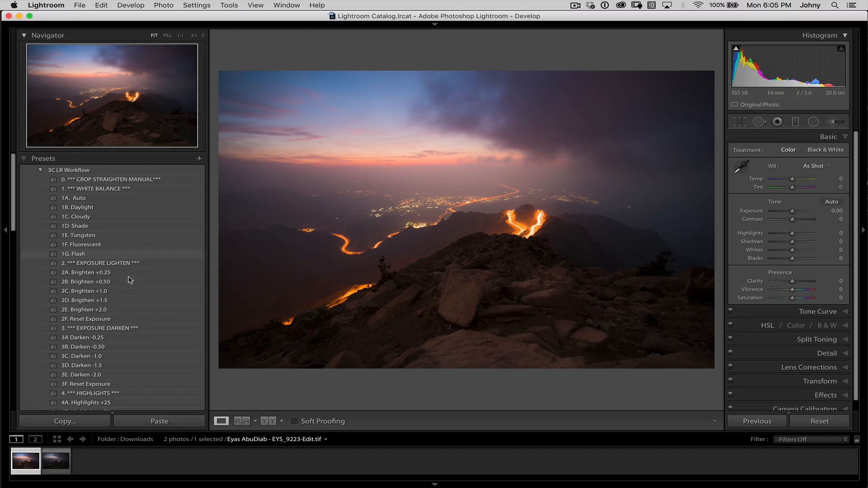
scroll(141, 272, "down", 1)
scroll(142, 272, "down", 15)
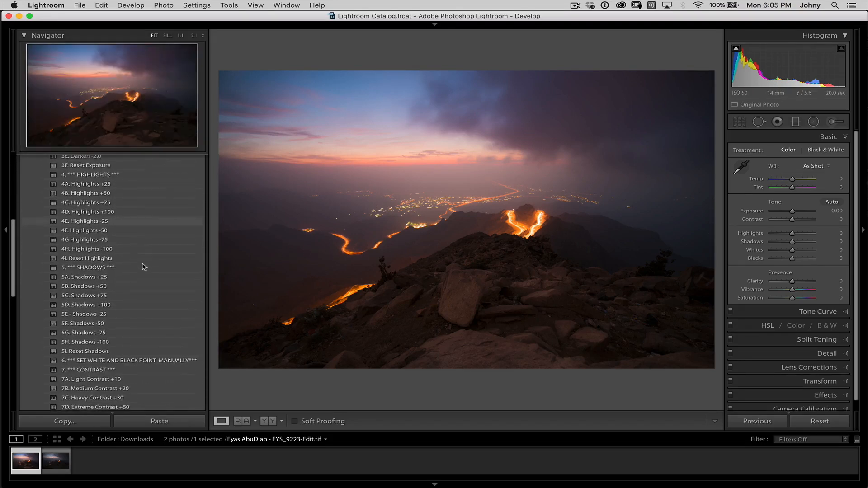
scroll(144, 267, "down", 12)
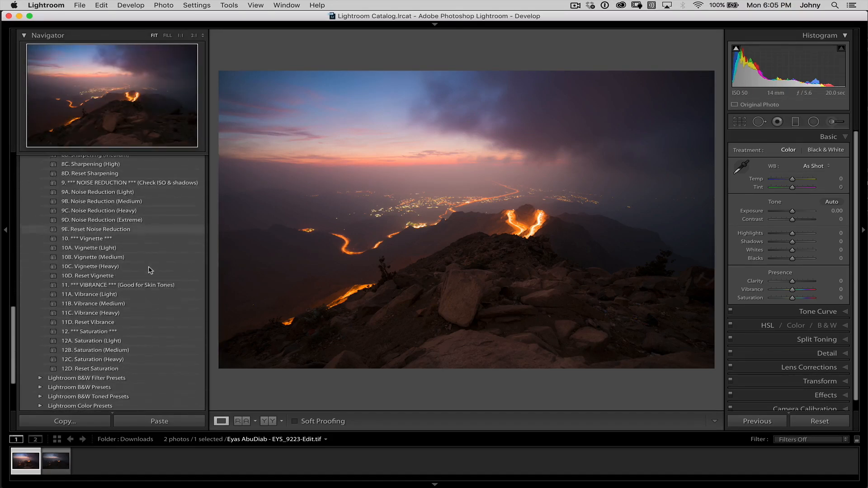
scroll(149, 267, "up", 20)
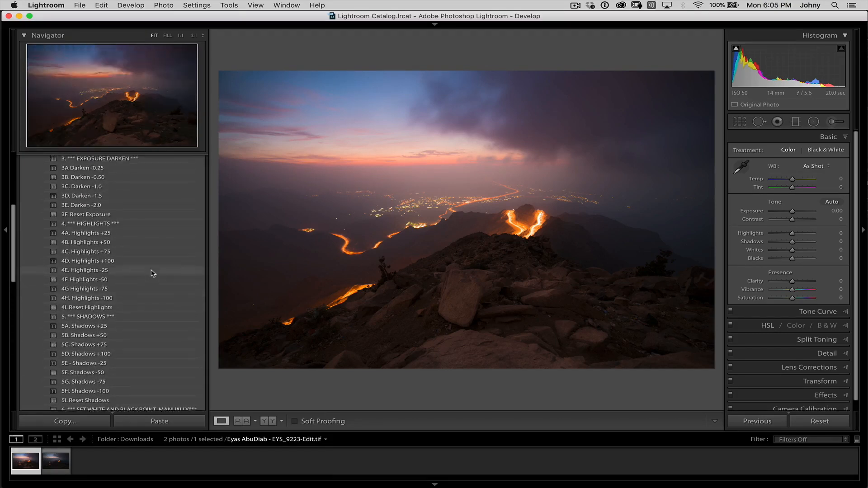
scroll(141, 227, "down", 10)
scroll(140, 226, "up", 12)
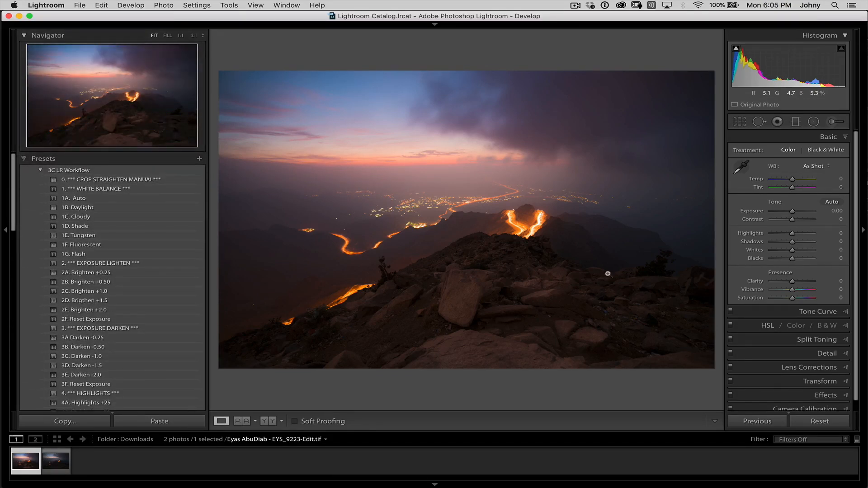